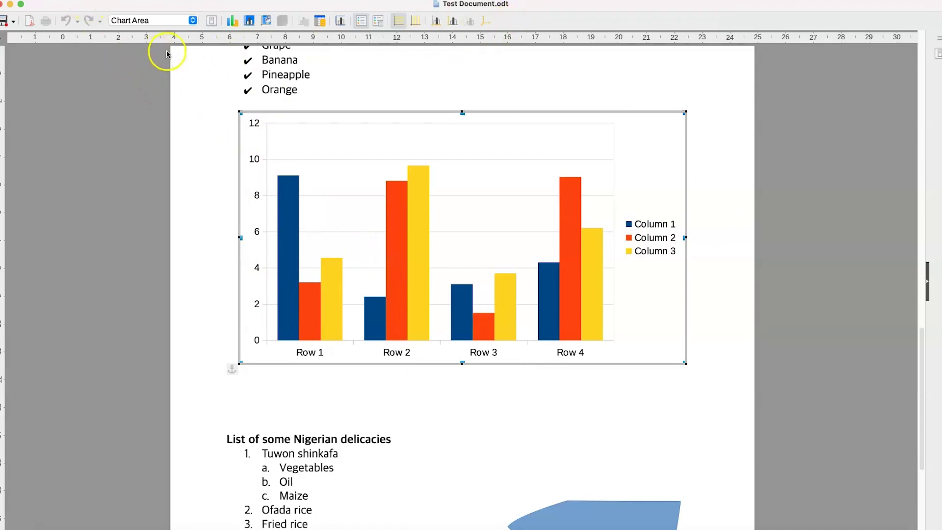
- Examine the chart area's border, fill and transparency settings, and close them without changes
{"action": "left_click", "coordinate": [211, 22]}
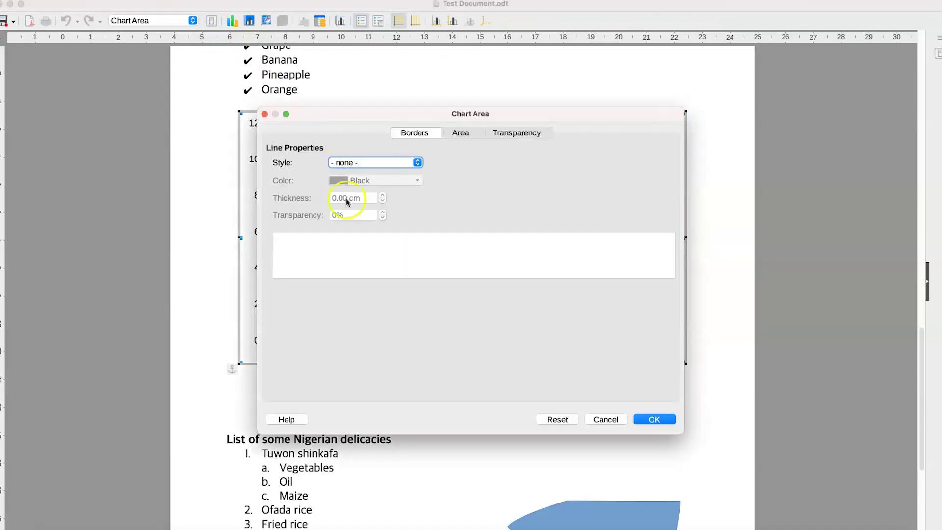
{"action": "left_click", "coordinate": [467, 133]}
{"action": "left_click", "coordinate": [499, 132]}
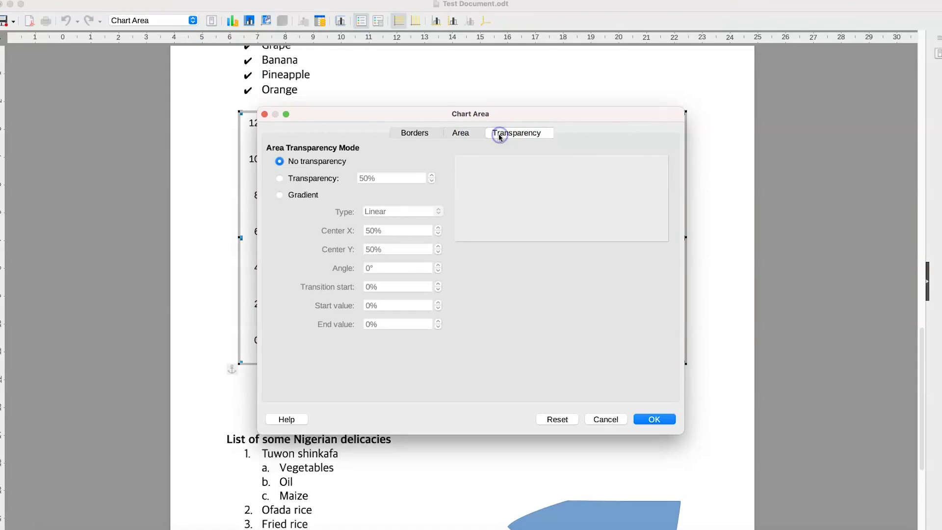
{"action": "left_click", "coordinate": [265, 115]}
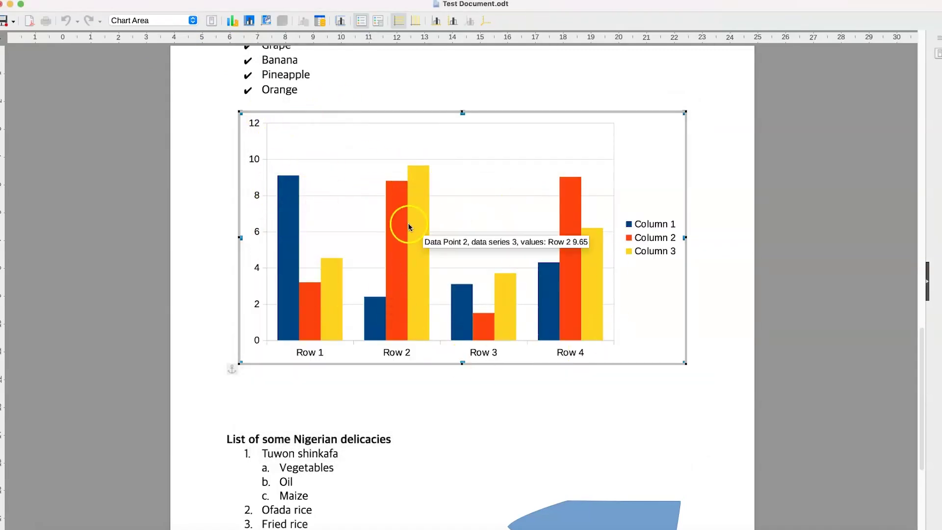
- Open the chart type settings clear of the chart and select the Bar type
{"action": "left_click", "coordinate": [232, 21]}
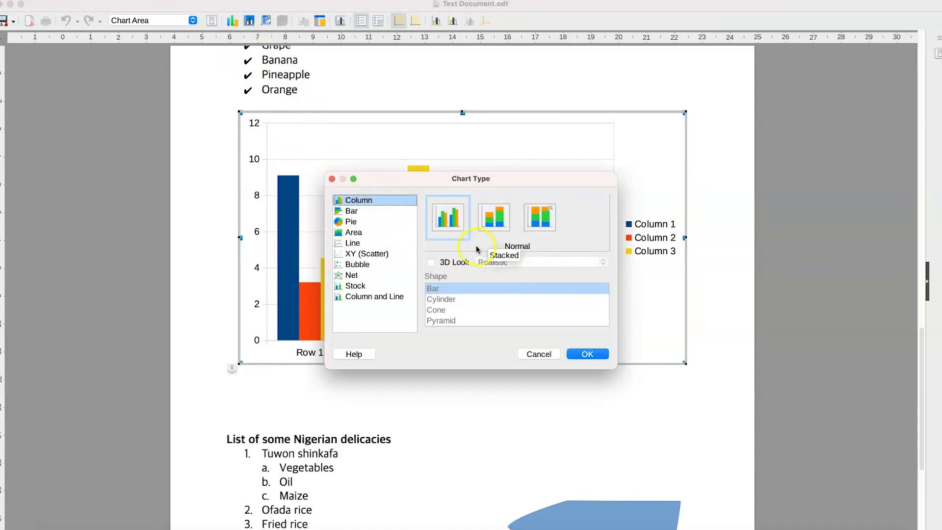
{"action": "left_click_drag", "start_coordinate": [494, 178], "coordinate": [729, 312]}
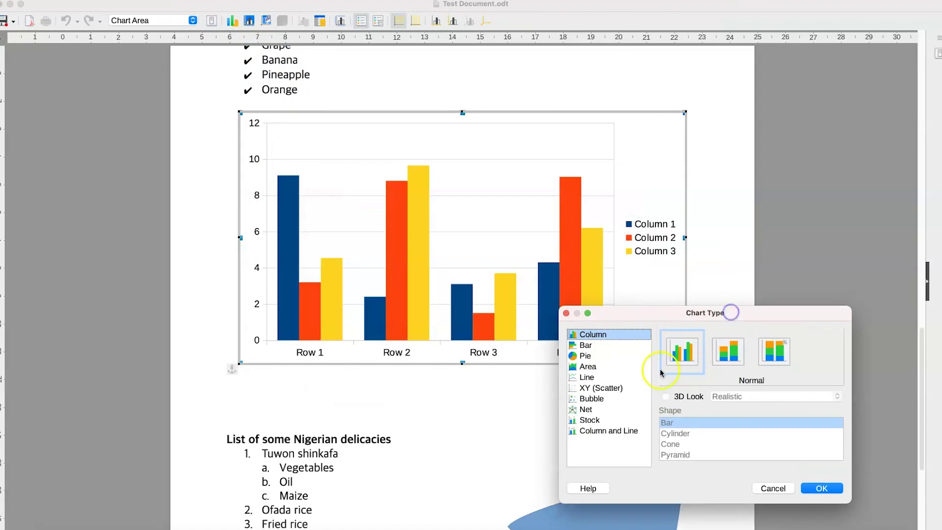
{"action": "left_click", "coordinate": [601, 348]}
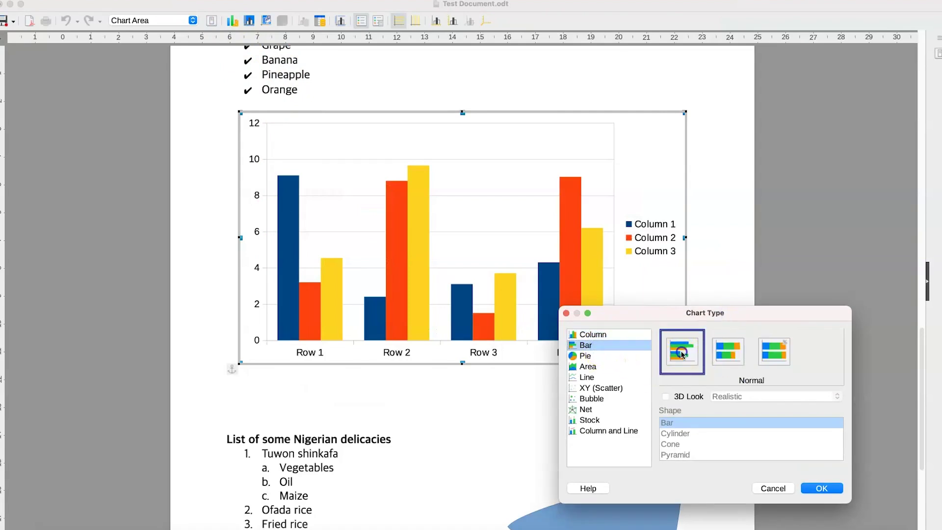
- Try the Stacked, Percent Stacked and Normal bar variants, switching the 3D look on and off again for the Normal one
{"action": "left_click", "coordinate": [728, 355]}
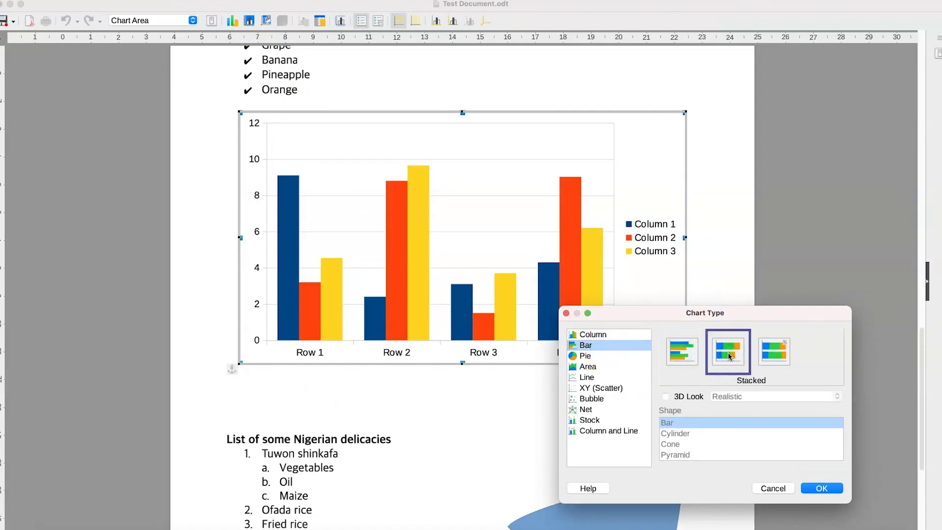
{"action": "left_click", "coordinate": [770, 357]}
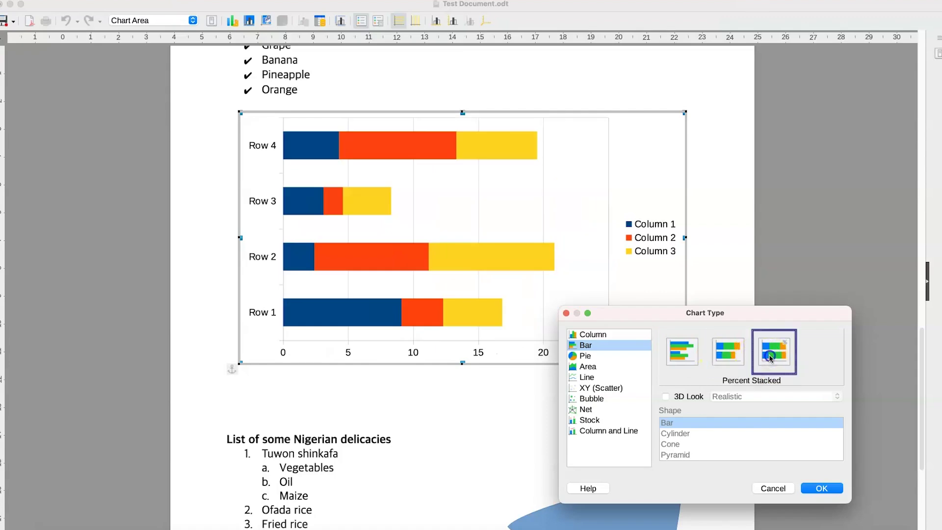
{"action": "left_click", "coordinate": [691, 355]}
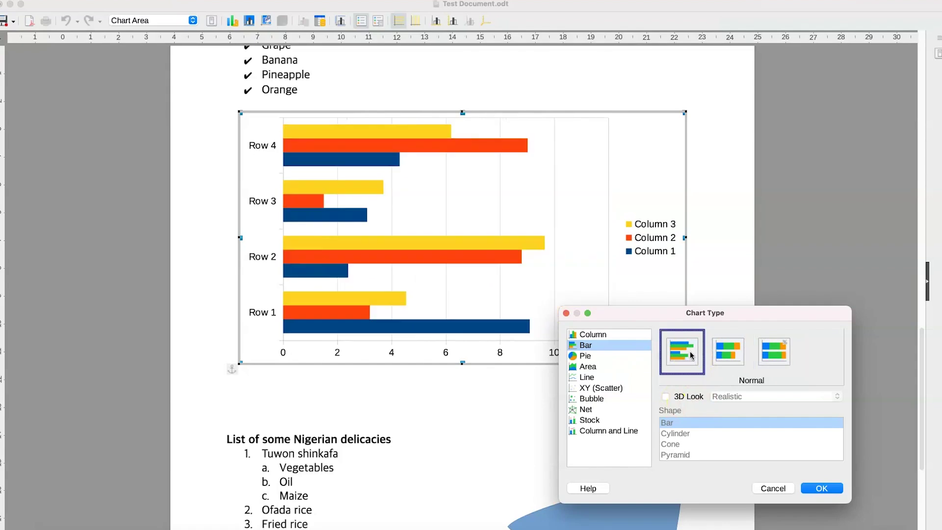
{"action": "left_click", "coordinate": [666, 398]}
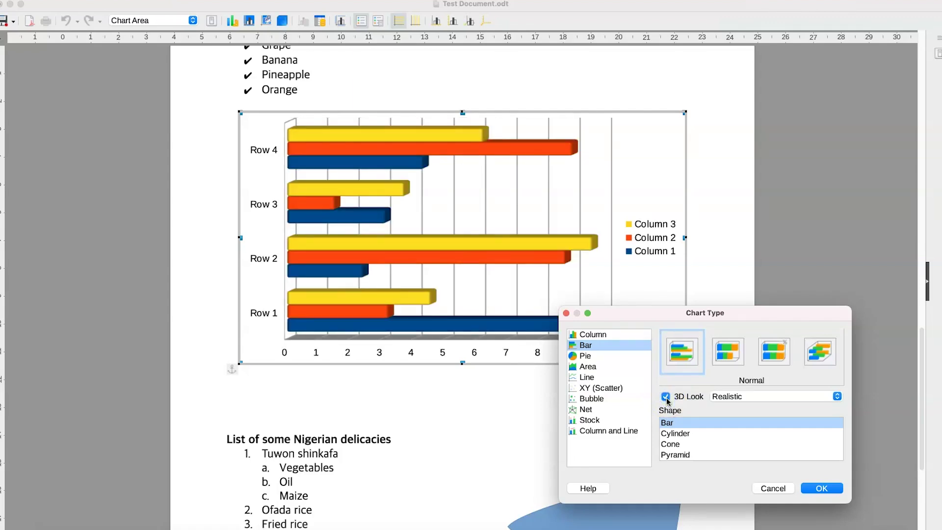
{"action": "left_click", "coordinate": [666, 397]}
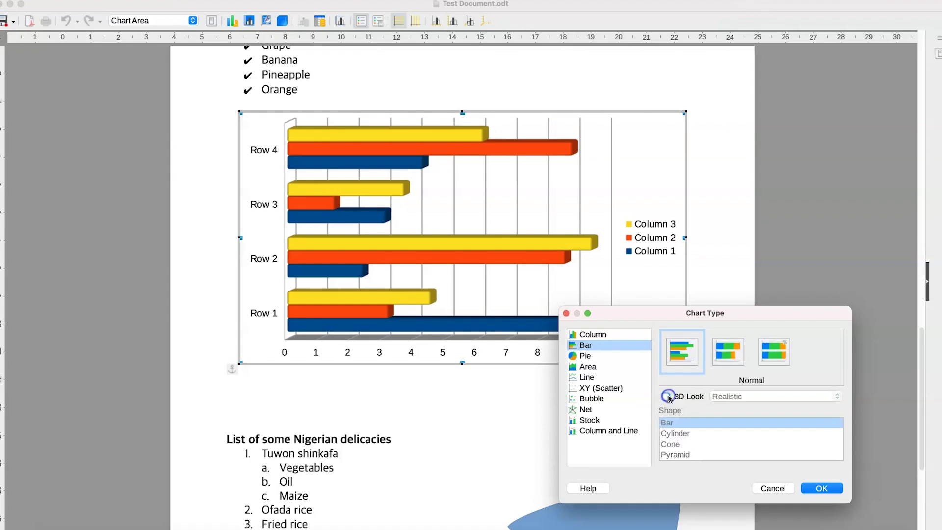
- Try the Pie type as exploded pie, donut, exploded donut and Normal, with the 3D look on the Normal pie
{"action": "left_click", "coordinate": [600, 357]}
{"action": "left_click", "coordinate": [728, 362]}
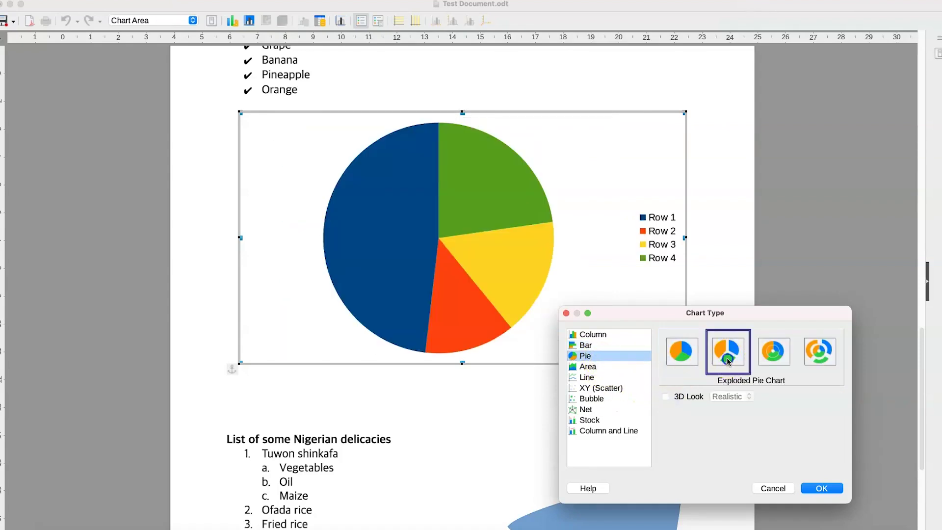
{"action": "left_click", "coordinate": [770, 358]}
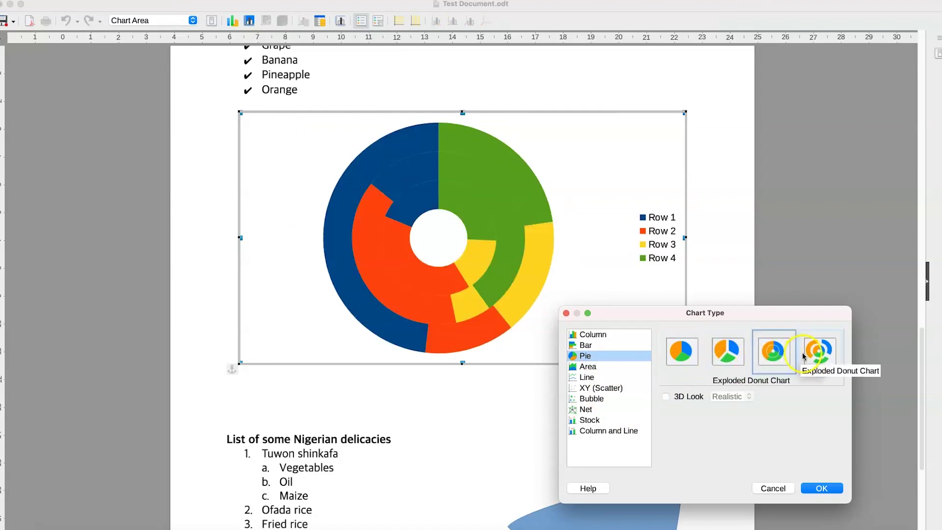
{"action": "left_click", "coordinate": [802, 355]}
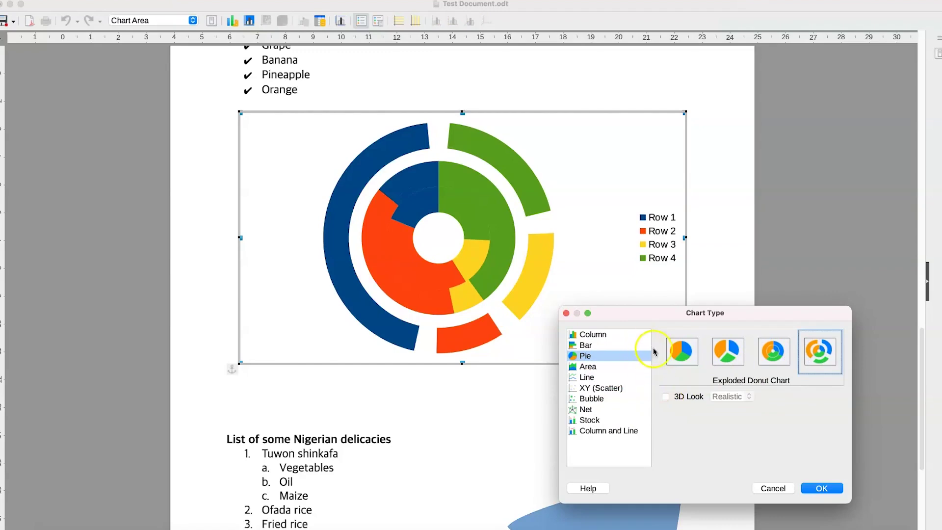
{"action": "left_click", "coordinate": [679, 358]}
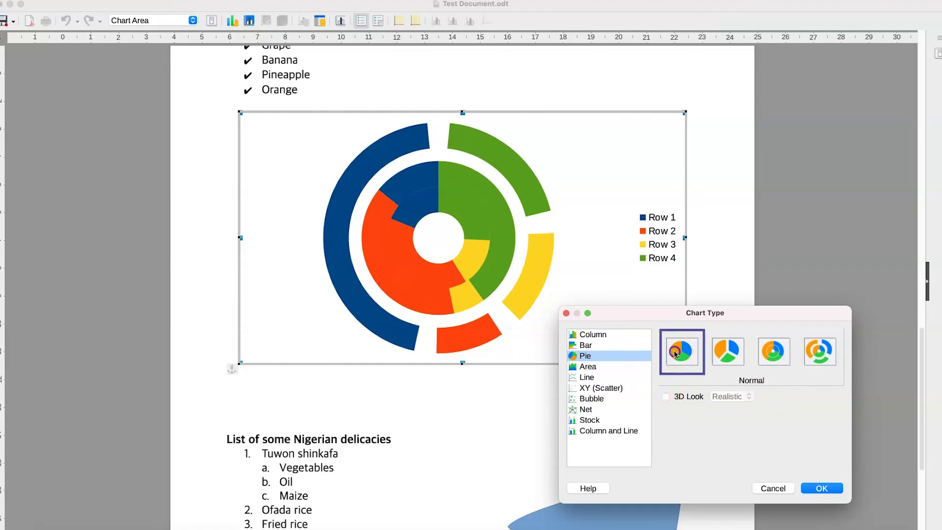
{"action": "left_click", "coordinate": [665, 397]}
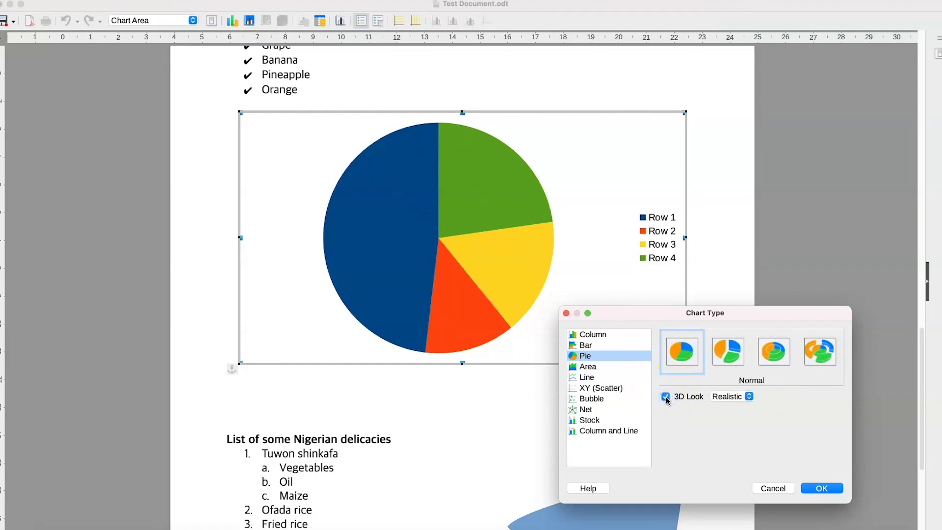
- Try the Area type with the 3D look turned off, and the Line type as Points and Lines and as Lines Only
{"action": "left_click", "coordinate": [603, 367]}
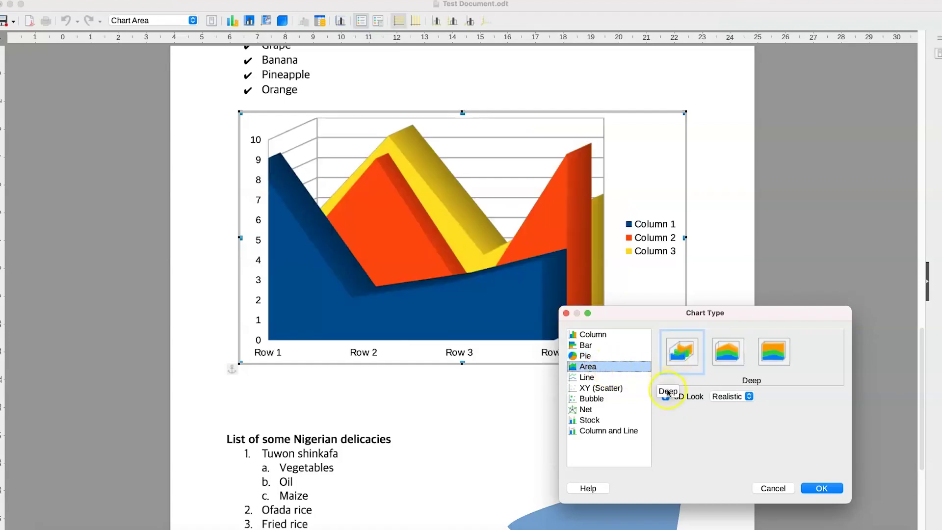
{"action": "left_click", "coordinate": [666, 396]}
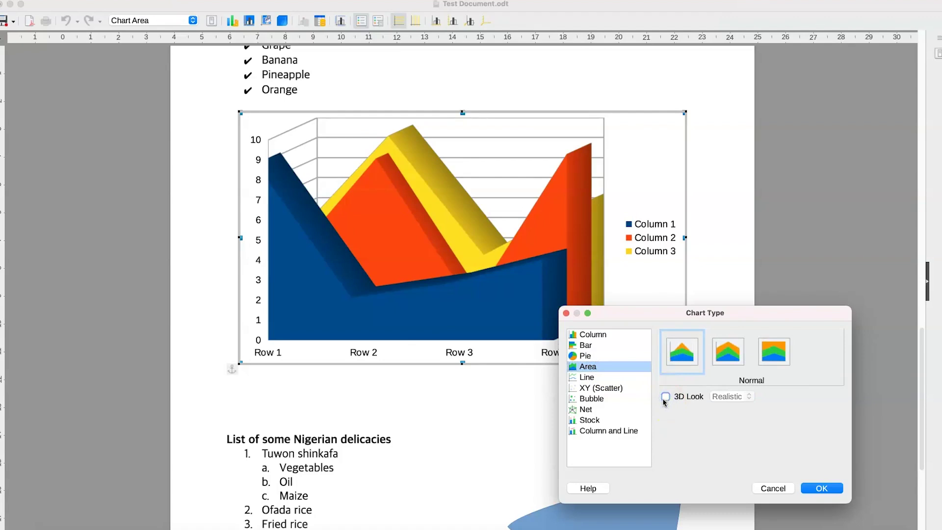
{"action": "left_click", "coordinate": [591, 378]}
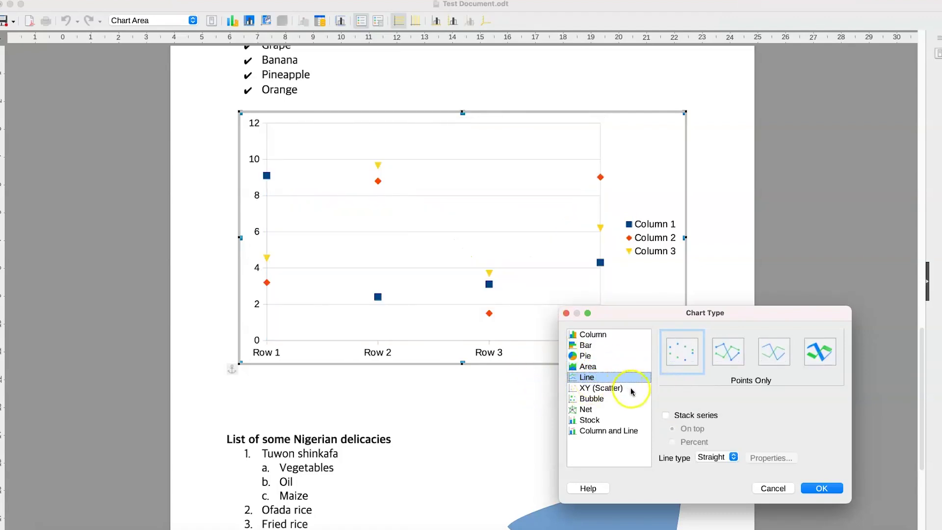
{"action": "left_click", "coordinate": [744, 355]}
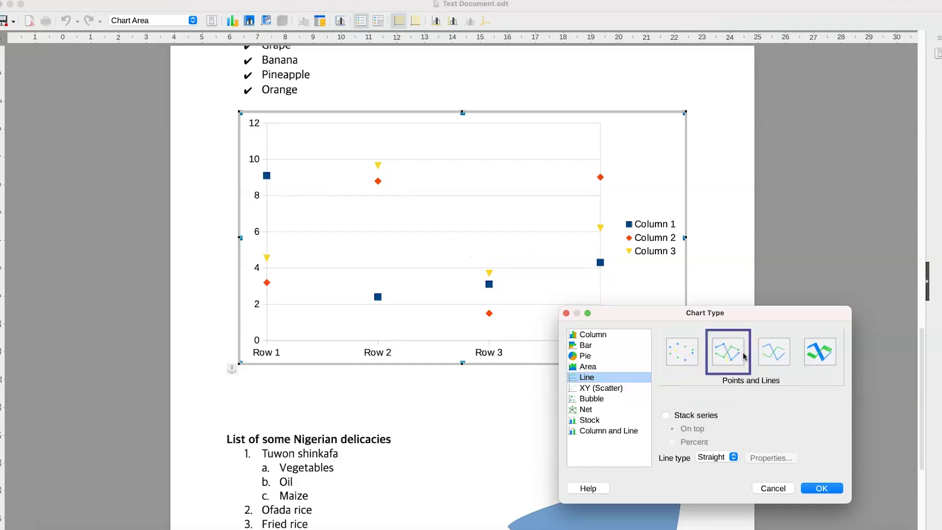
{"action": "left_click", "coordinate": [771, 357]}
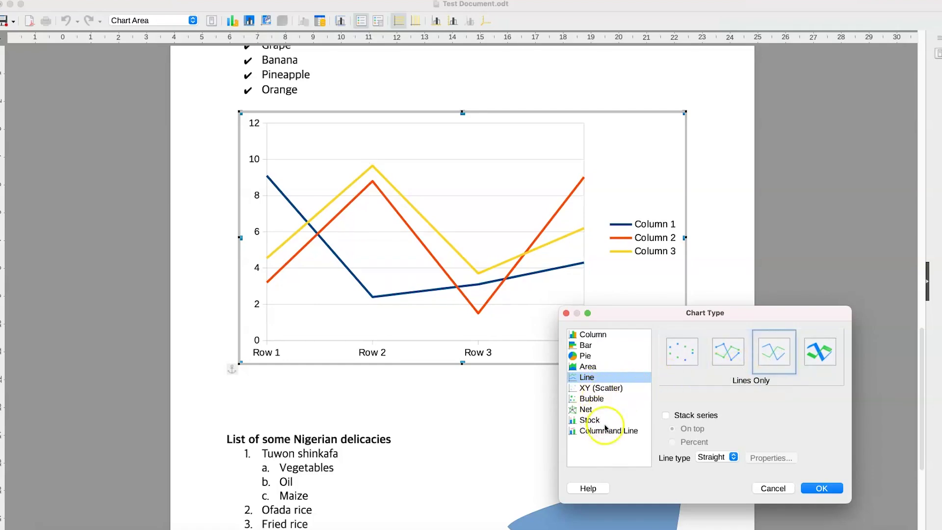
- Set the chart type to Bar with the Normal variant and apply it to the chart
{"action": "left_click", "coordinate": [605, 345]}
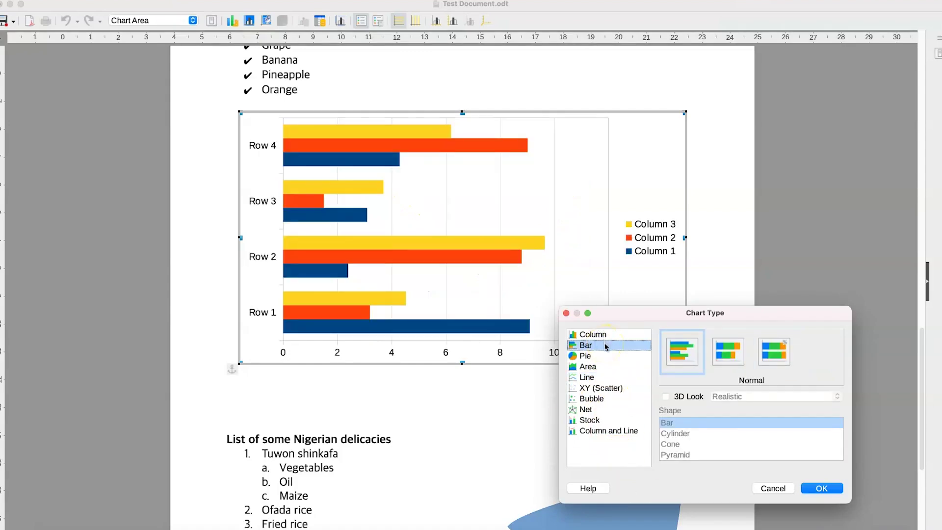
{"action": "left_click", "coordinate": [682, 348]}
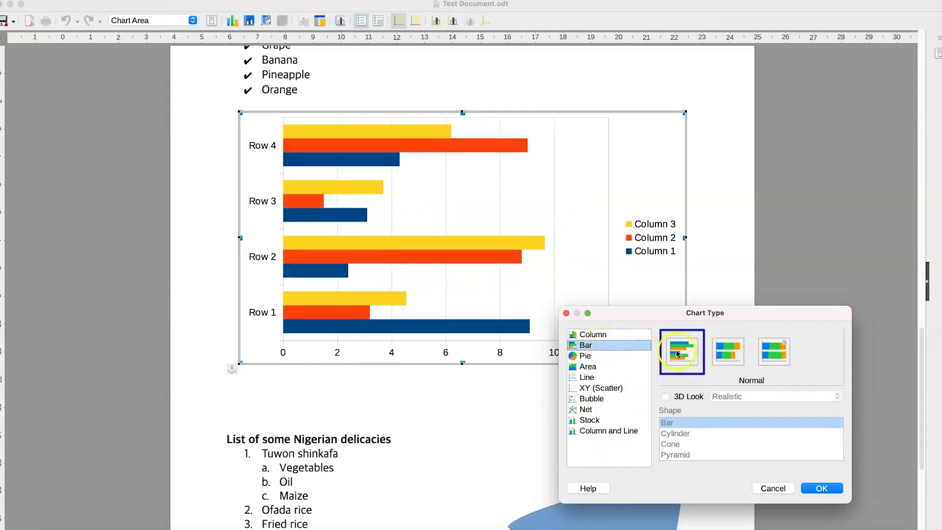
{"action": "left_click", "coordinate": [808, 489]}
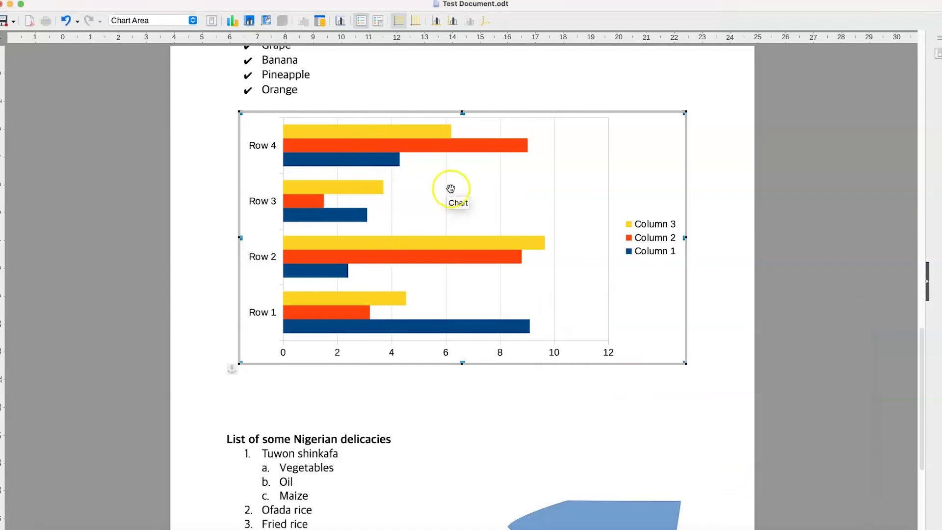
- Try 50% transparency for the chart area and set it back to No transparency
{"action": "left_click", "coordinate": [247, 23]}
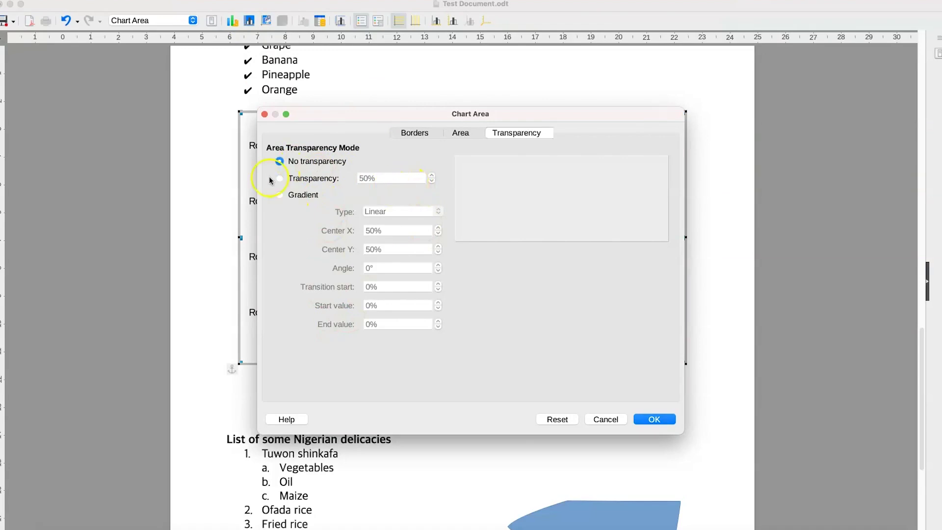
{"action": "left_click", "coordinate": [305, 180]}
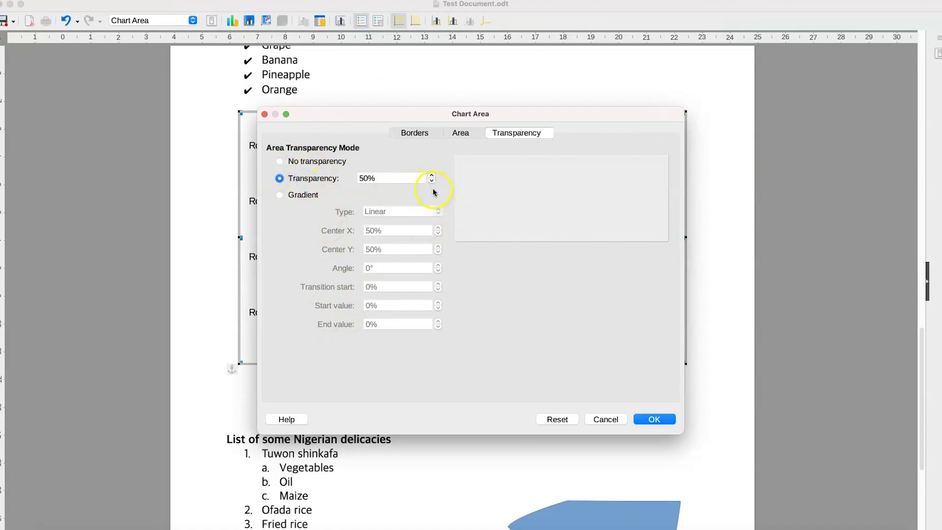
{"action": "left_click", "coordinate": [281, 162]}
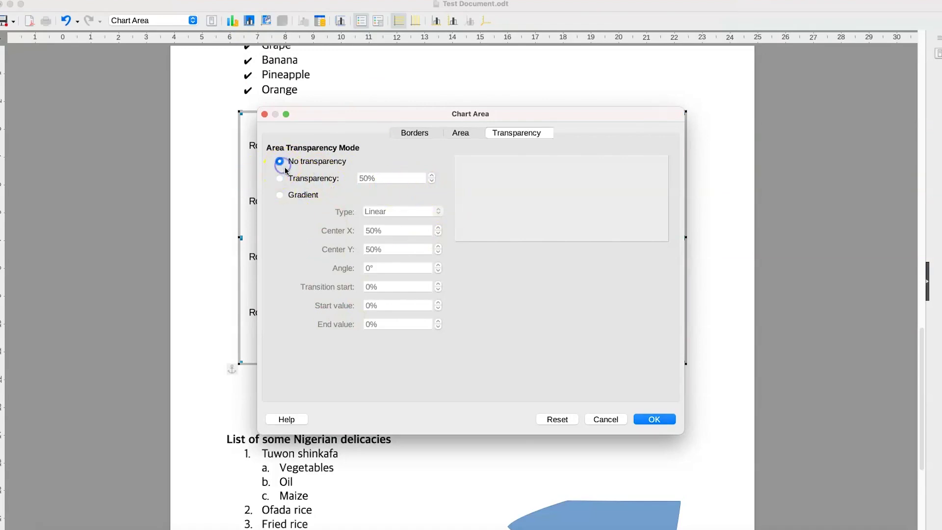
- Examine the chart area's fill options and border line styles, keeping the border style at none, and close the settings
{"action": "left_click", "coordinate": [453, 137]}
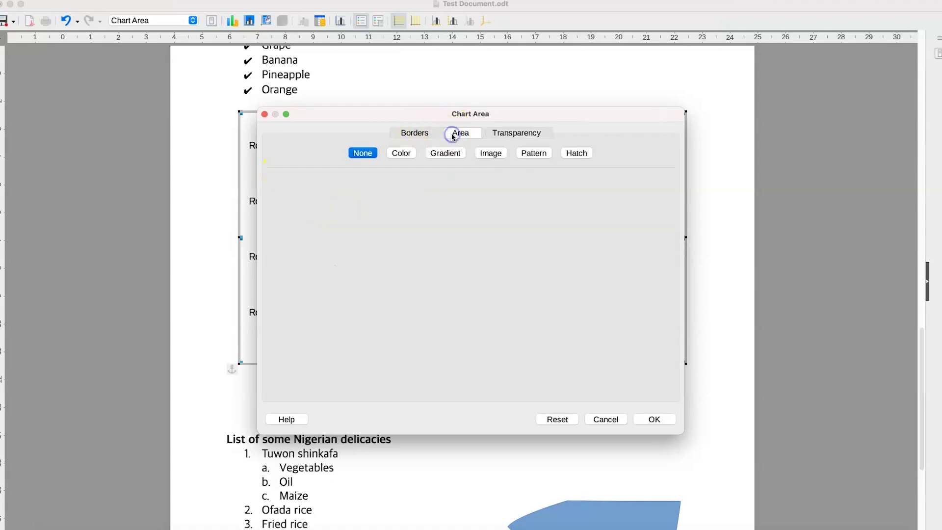
{"action": "left_click", "coordinate": [412, 138]}
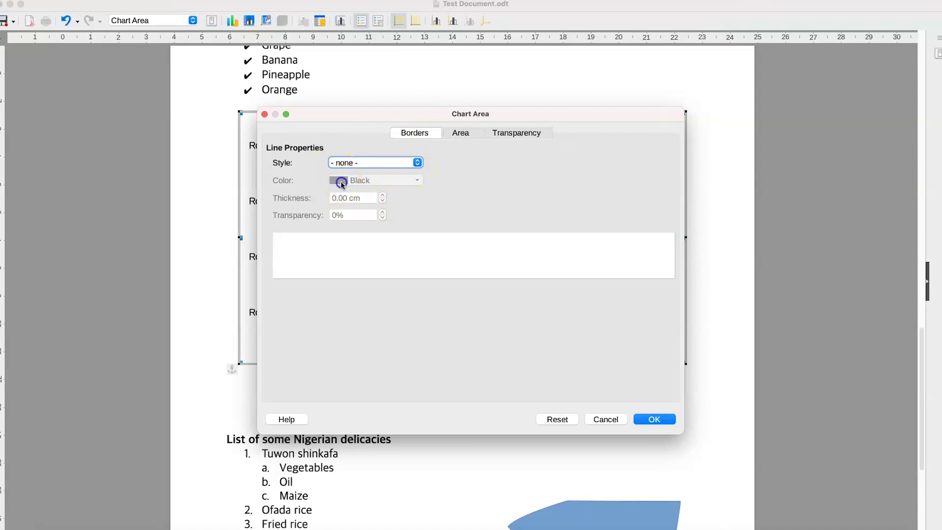
{"action": "left_click", "coordinate": [354, 162]}
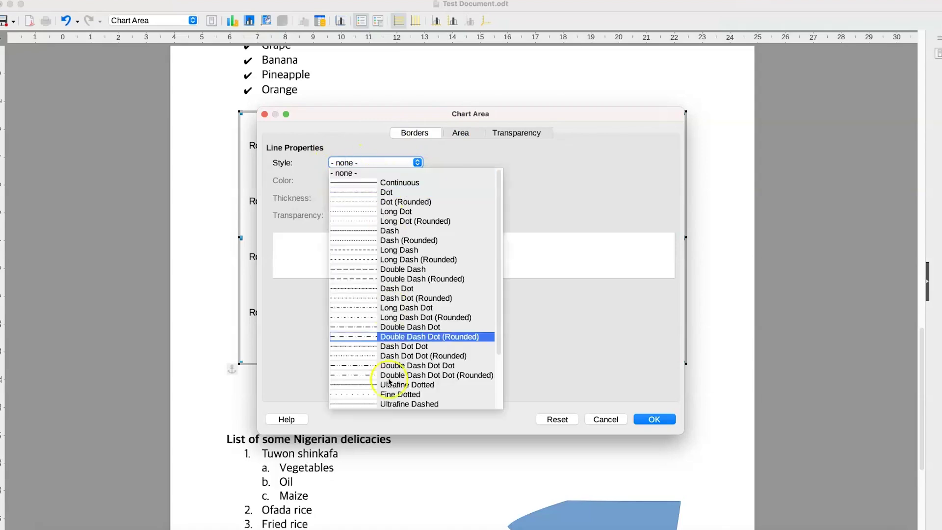
{"action": "left_click", "coordinate": [582, 387]}
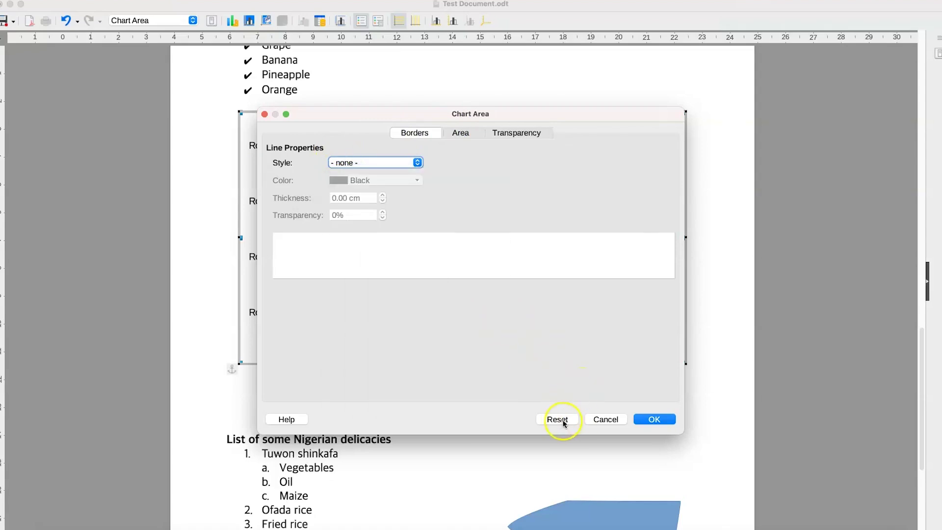
{"action": "left_click", "coordinate": [653, 419]}
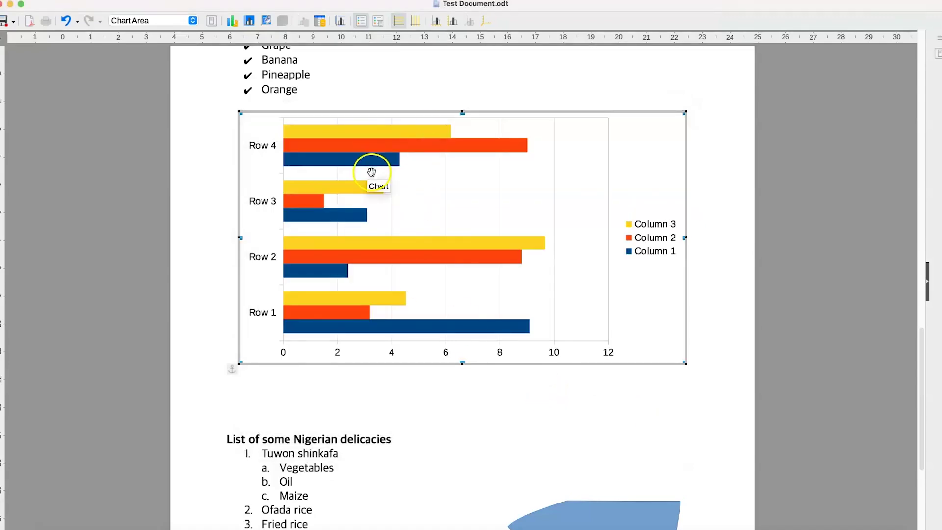
- Examine the chart wall's border colour and line style options, keeping the continuous style, and close the settings
{"action": "left_click", "coordinate": [267, 20]}
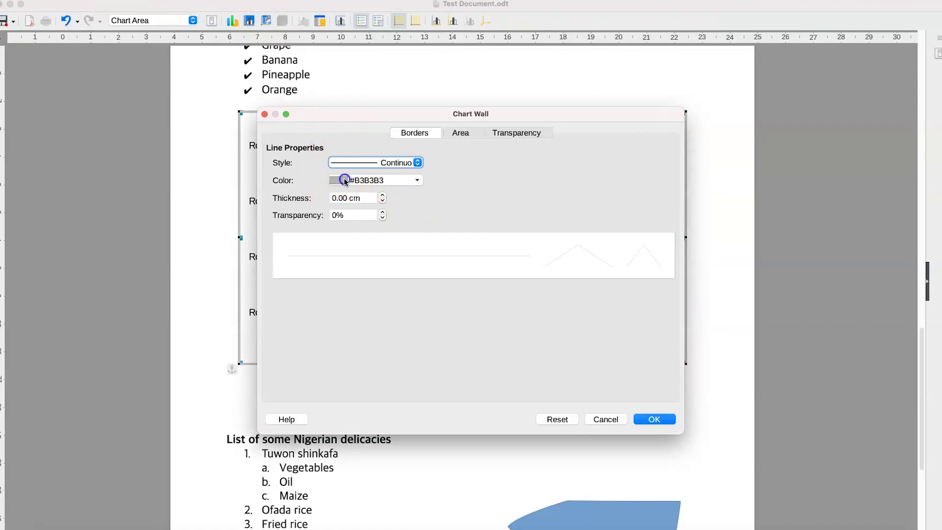
{"action": "left_click", "coordinate": [345, 181]}
{"action": "left_click", "coordinate": [535, 177]}
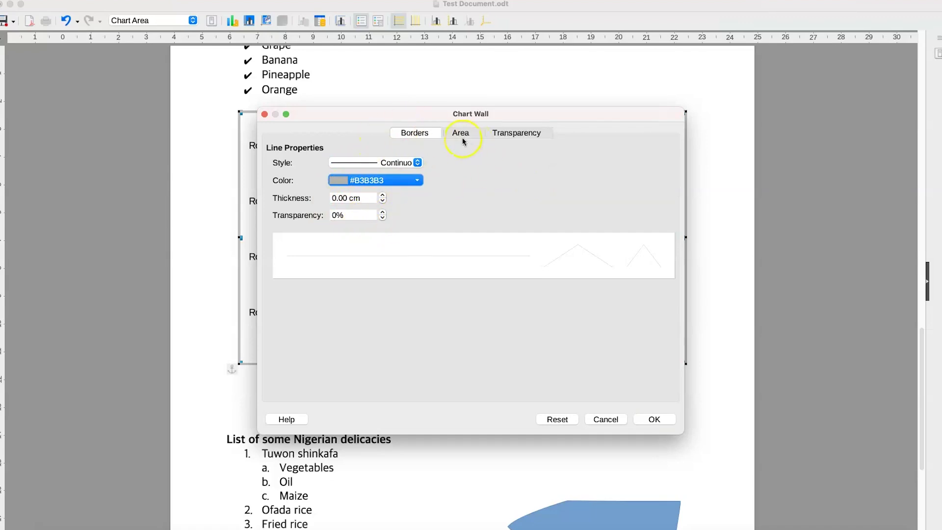
{"action": "left_click", "coordinate": [407, 163]}
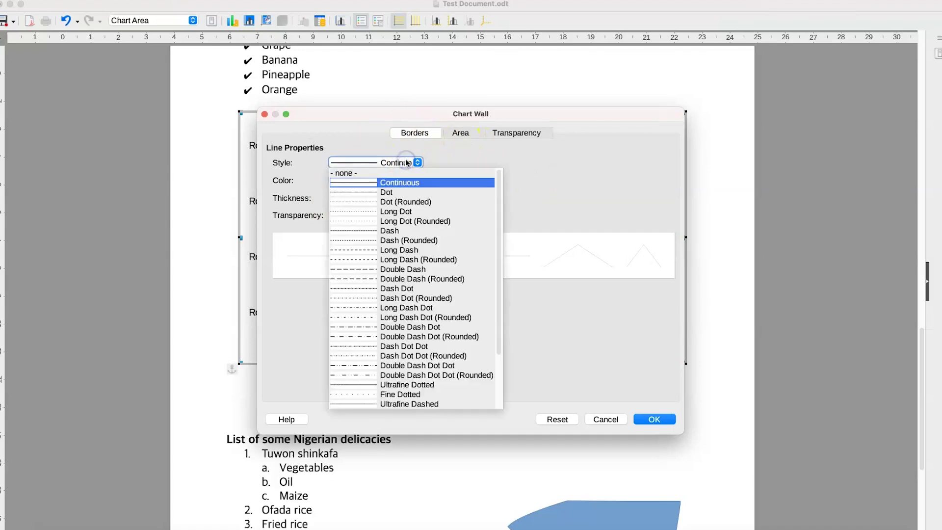
{"action": "left_click", "coordinate": [605, 177]}
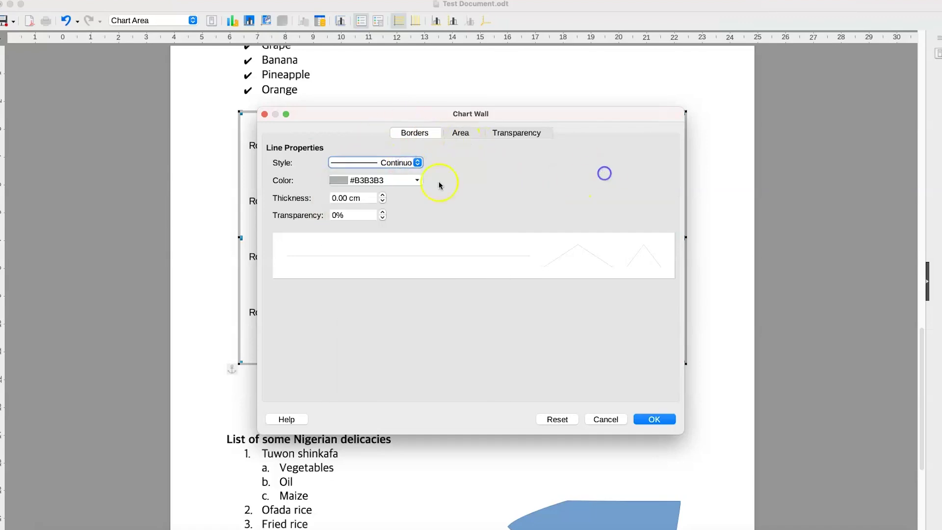
{"action": "left_click", "coordinate": [265, 114]}
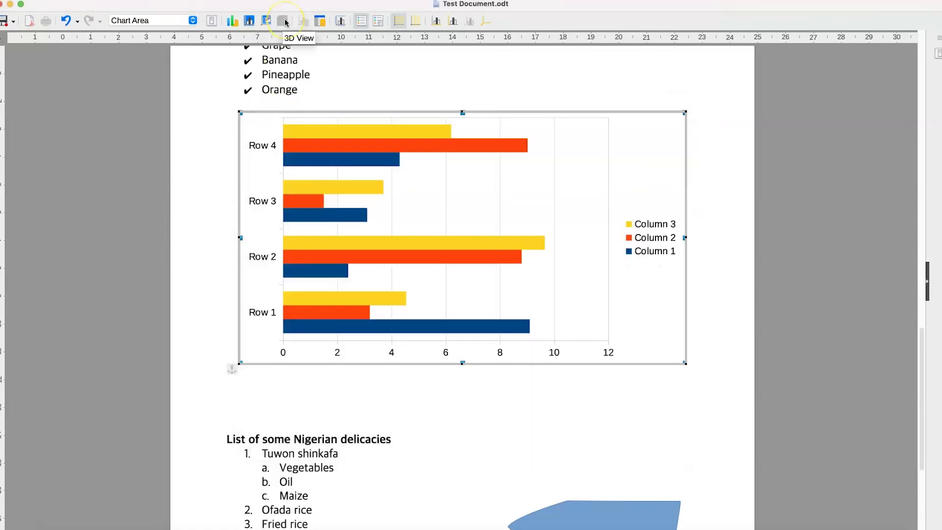
- In the chart's data table, set Row 2's Column 1 value to 4.5 and its Column 3 value to 6
{"action": "left_click", "coordinate": [322, 23]}
{"action": "left_click_drag", "start_coordinate": [397, 168], "coordinate": [687, 345]}
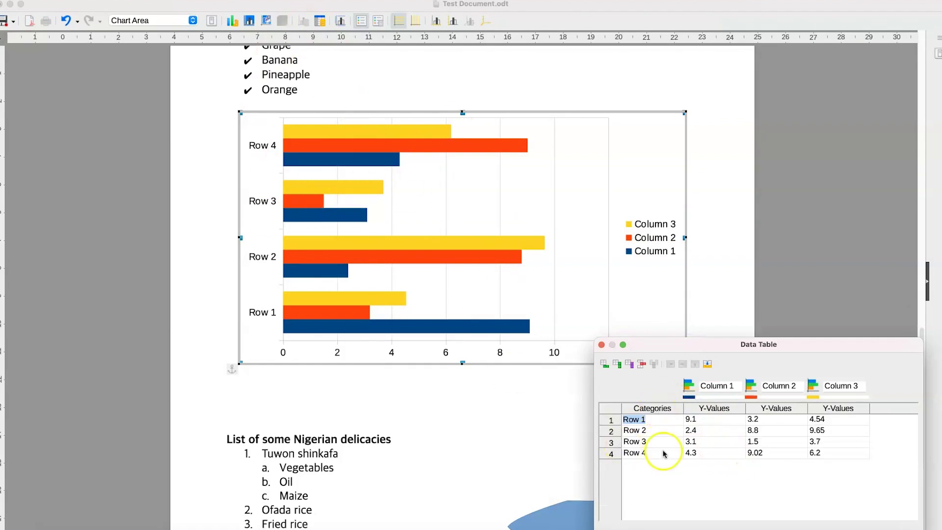
{"action": "left_click", "coordinate": [714, 421]}
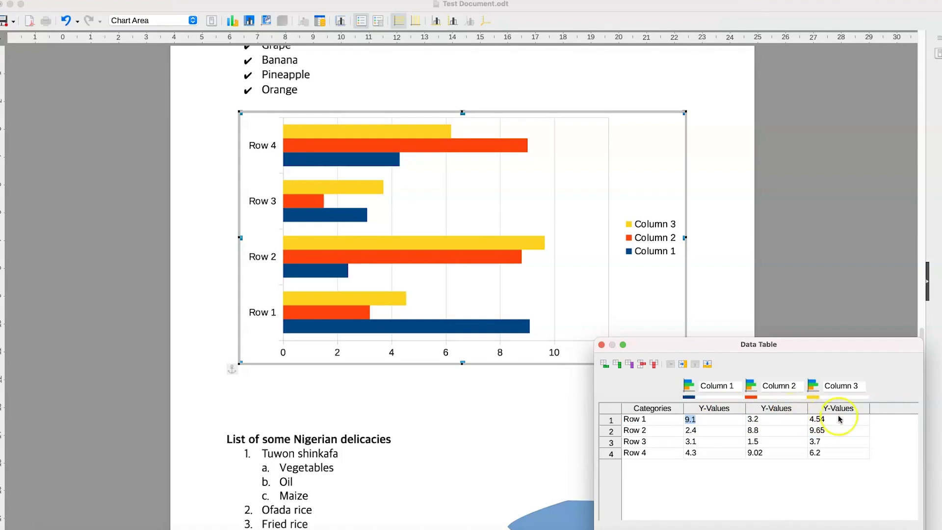
{"action": "left_click", "coordinate": [697, 431]}
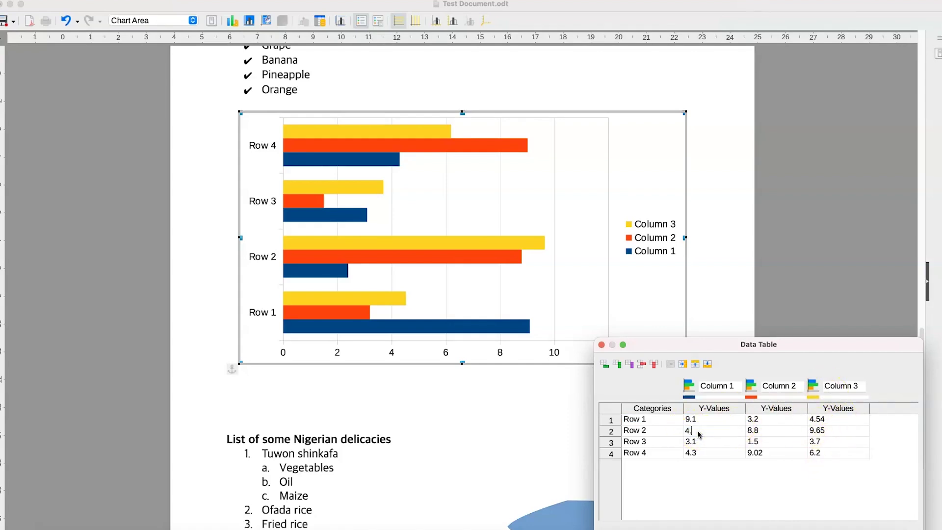
{"action": "key", "text": "Tab"}
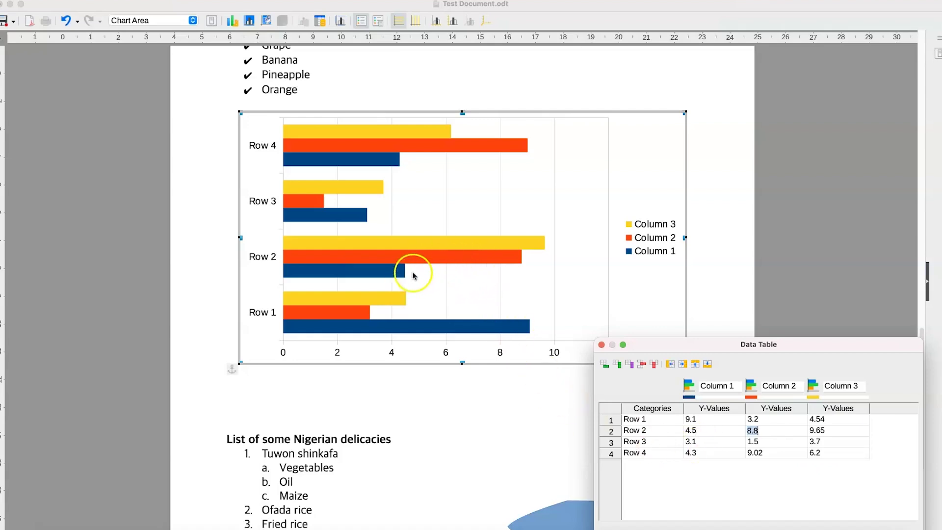
{"action": "left_click", "coordinate": [819, 431]}
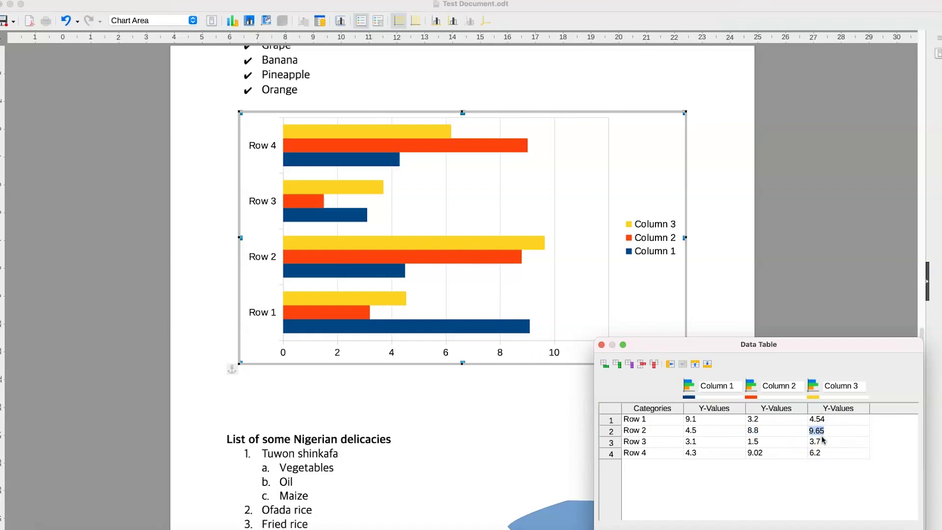
{"action": "key", "text": "Tab"}
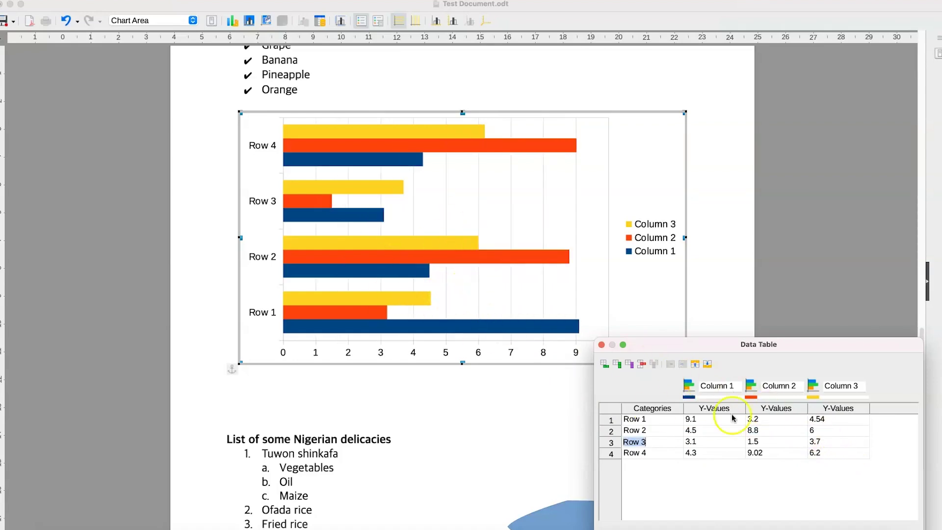
- Add a data row named Row 5 after Row 4 with values 3, 2 and 1, and close the data table
{"action": "left_click_drag", "start_coordinate": [725, 344], "coordinate": [692, 292]}
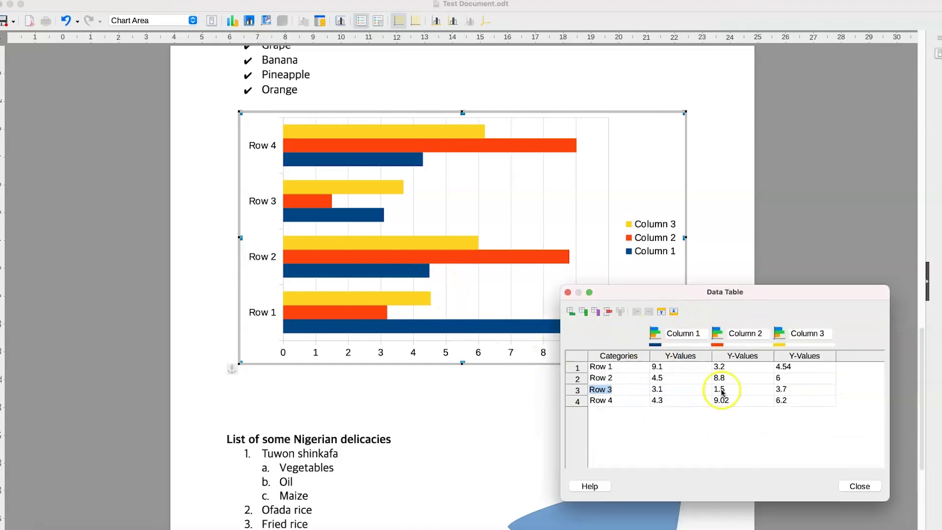
{"action": "left_click", "coordinate": [605, 400]}
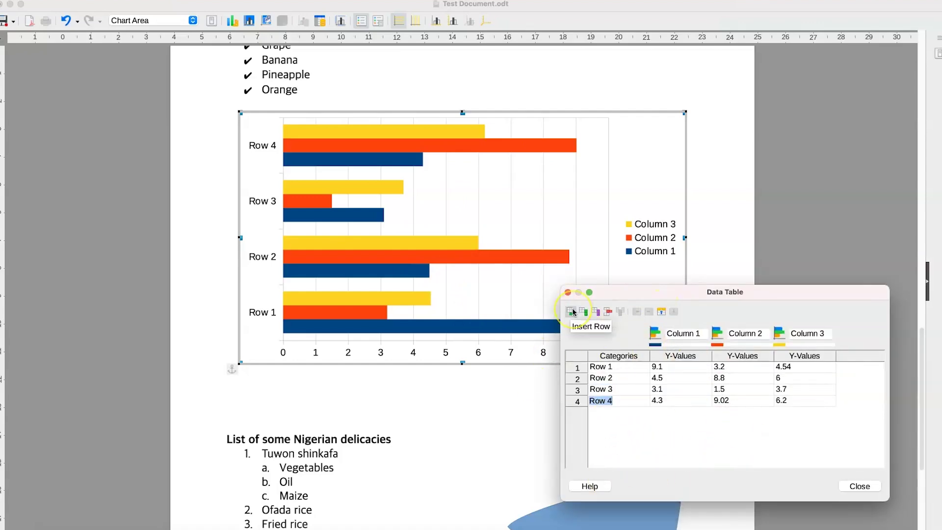
{"action": "left_click", "coordinate": [571, 312]}
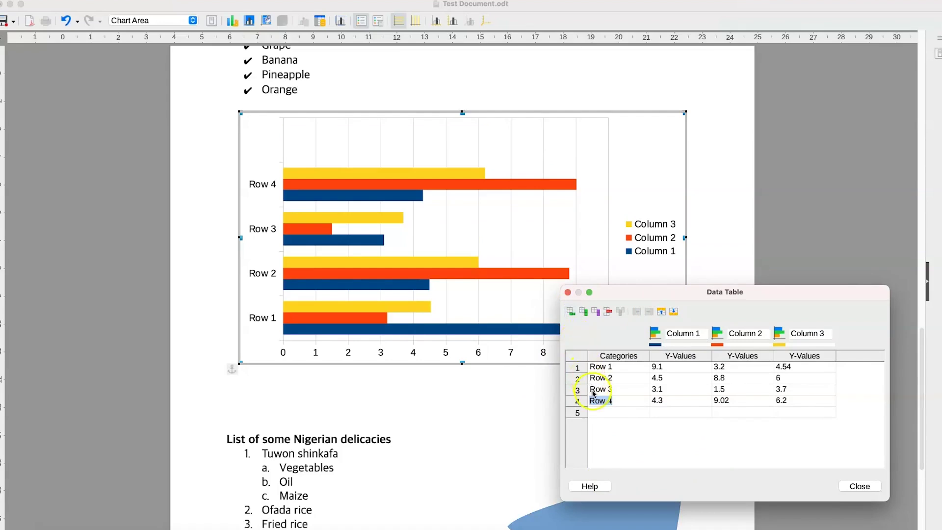
{"action": "left_click", "coordinate": [600, 411]}
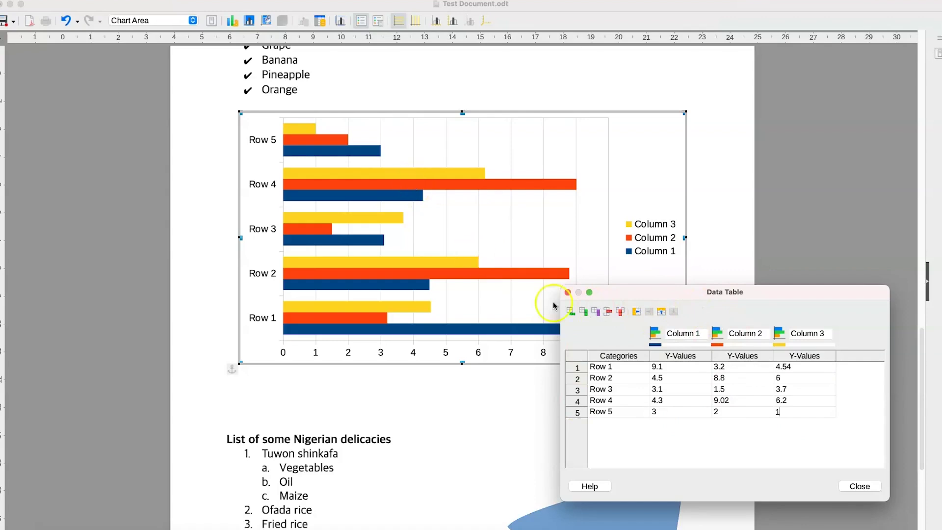
{"action": "left_click", "coordinate": [868, 486]}
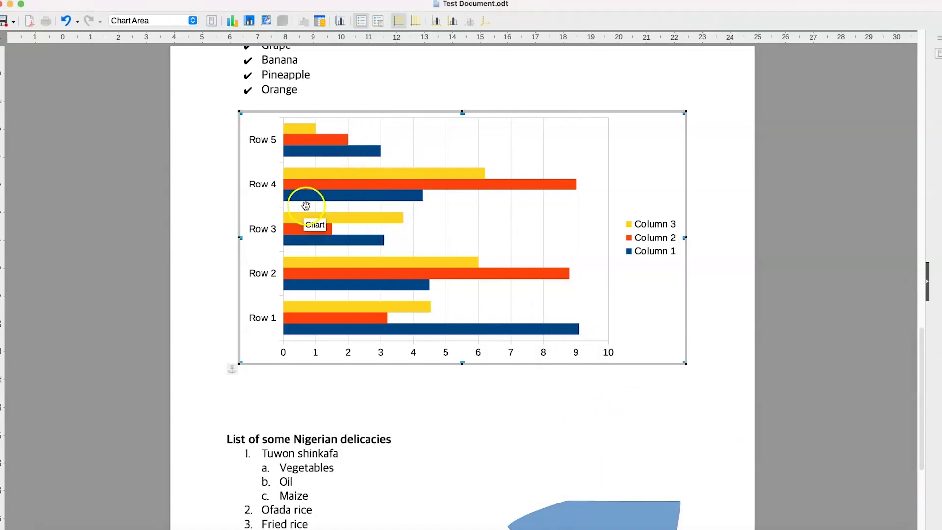
- Give the chart the title "Seires arrangement", subtitle "Normal data", X axis title "trial 1" and Y axis title "Results"
{"action": "left_click", "coordinate": [342, 21]}
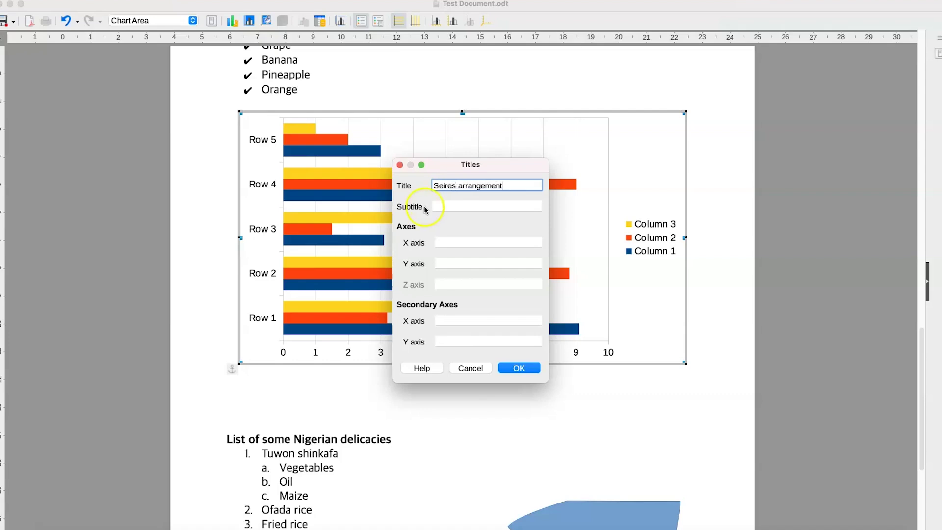
{"action": "left_click", "coordinate": [437, 208]}
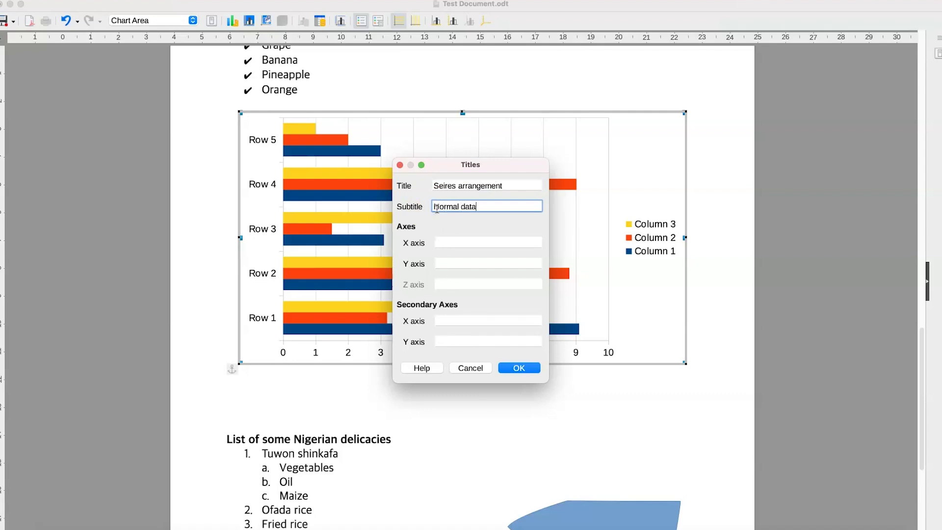
{"action": "left_click", "coordinate": [443, 243]}
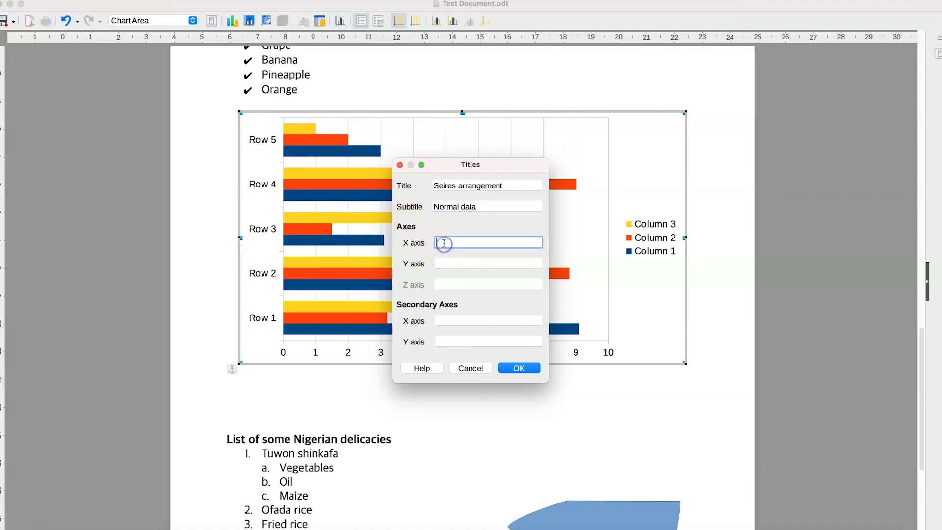
{"action": "left_click", "coordinate": [446, 263]}
{"action": "left_click", "coordinate": [451, 238]}
{"action": "type", "text": "x"}
{"action": "key", "text": "Tab"}
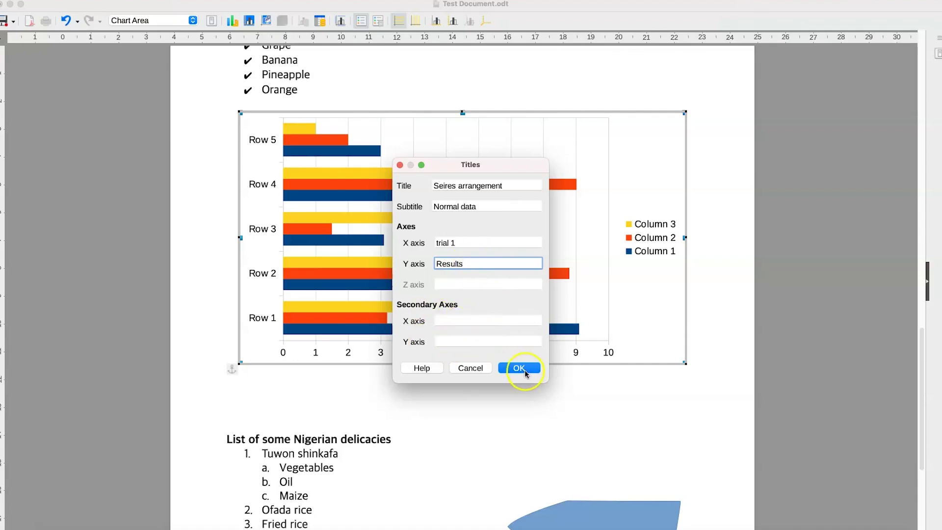
{"action": "left_click", "coordinate": [523, 368]}
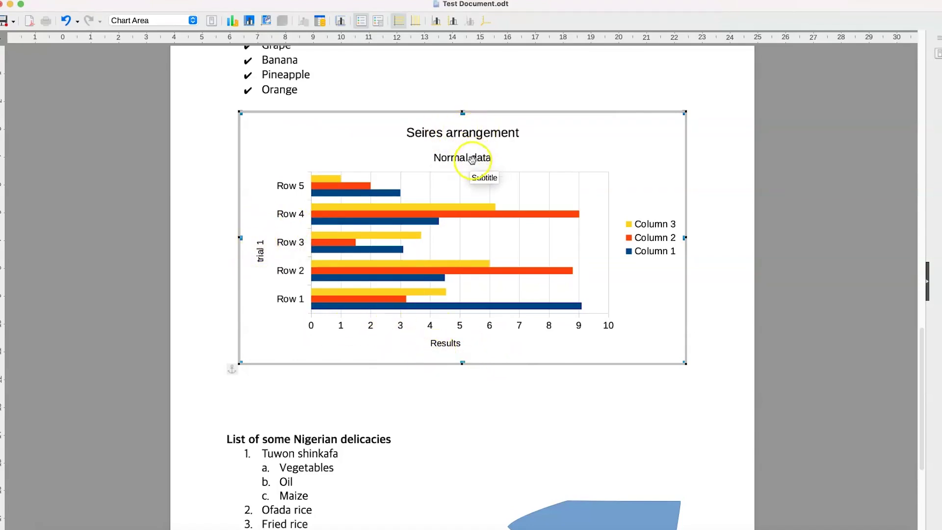
- Hide the legend and show it again, and set its position to Top
{"action": "left_click", "coordinate": [363, 22]}
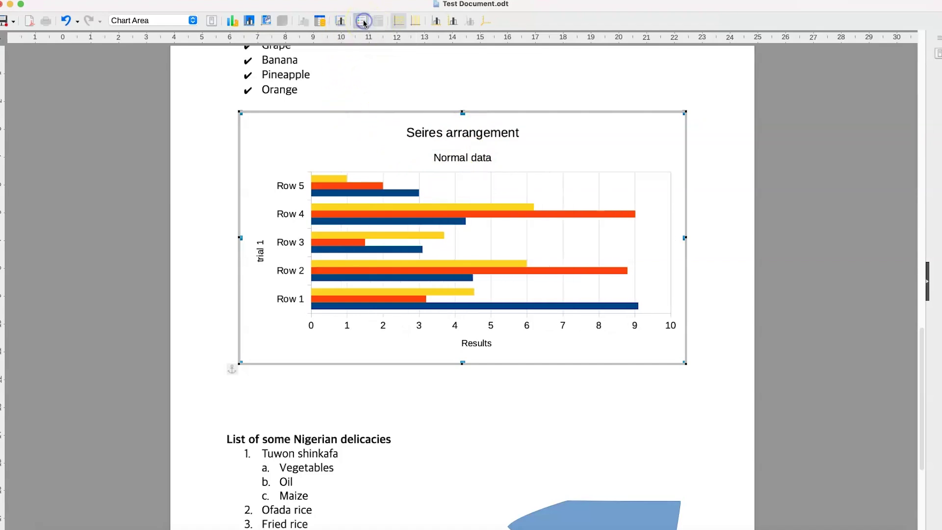
{"action": "left_click", "coordinate": [363, 22]}
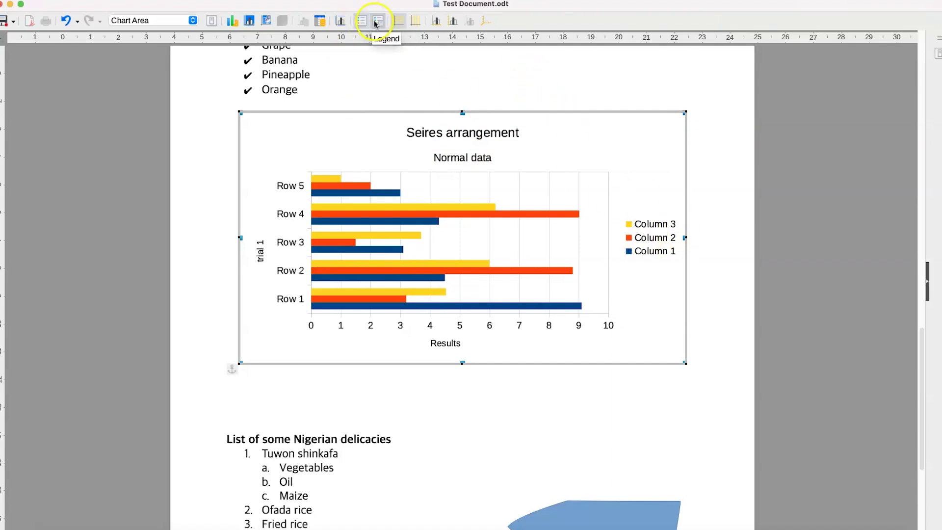
{"action": "left_click", "coordinate": [359, 21]}
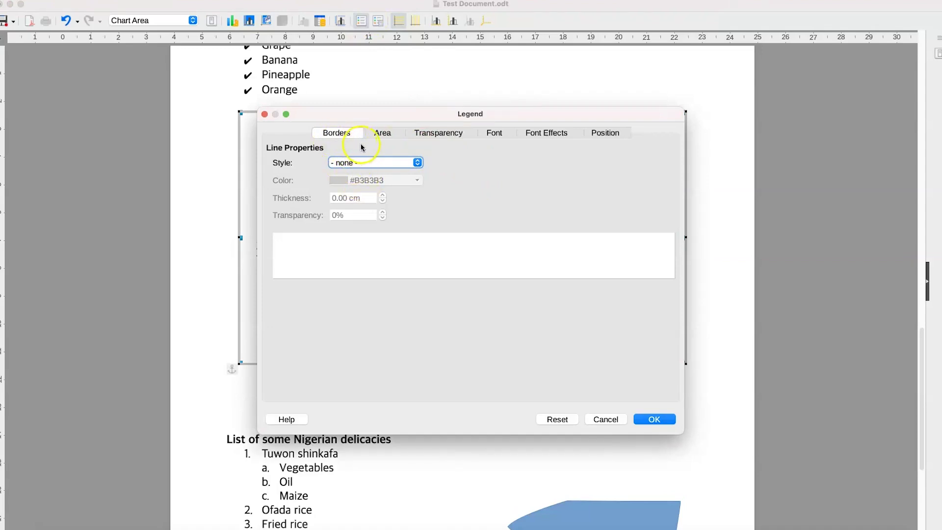
{"action": "left_click", "coordinate": [603, 135]}
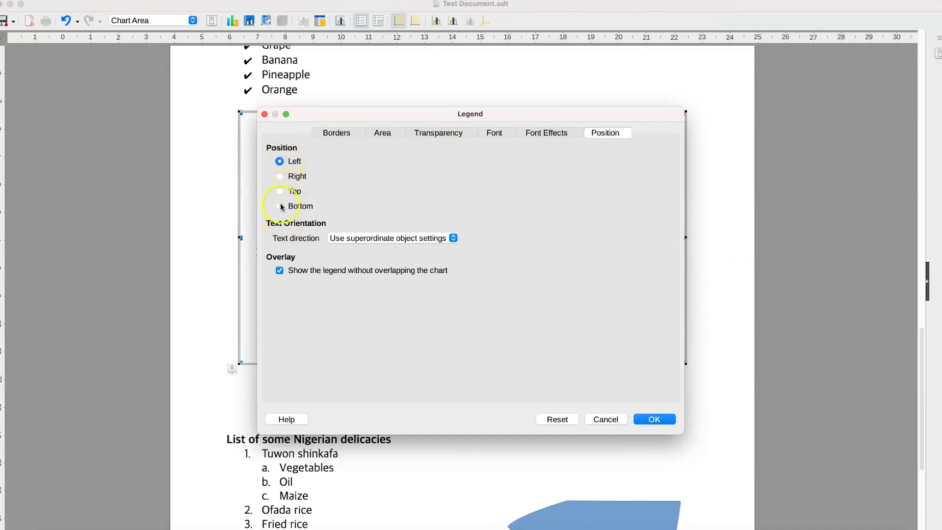
{"action": "left_click", "coordinate": [280, 191]}
{"action": "left_click", "coordinate": [655, 419]}
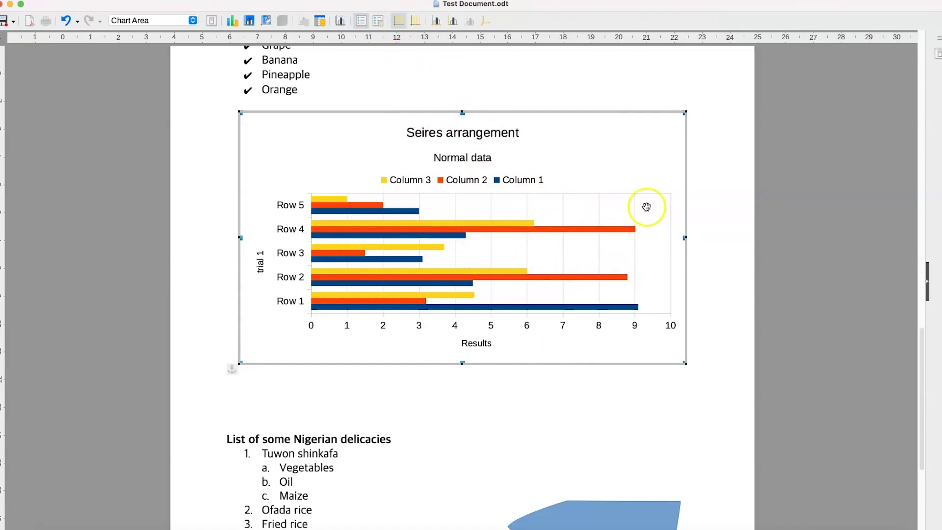
- Turn on the chart's vertical grids and shrink the chart by its upper-left corner
{"action": "left_click", "coordinate": [415, 21]}
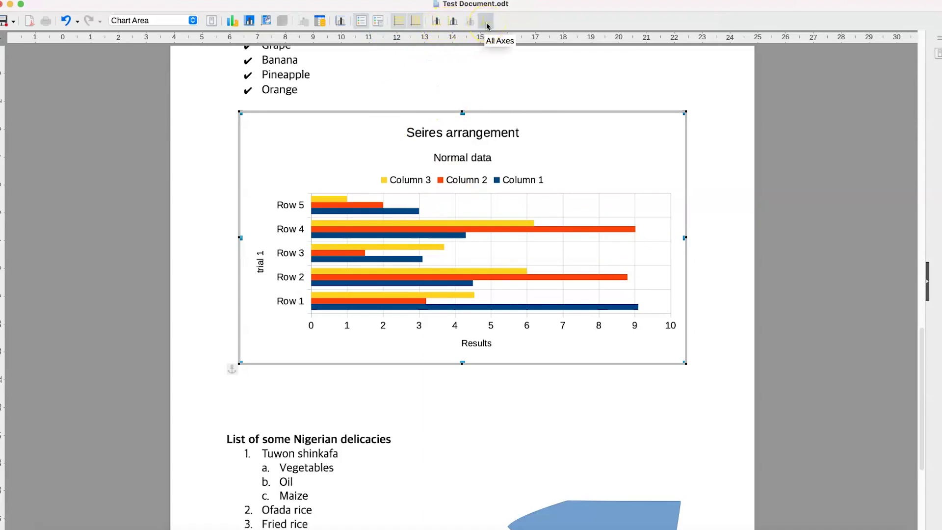
{"action": "mouse_move", "coordinate": [465, 286]}
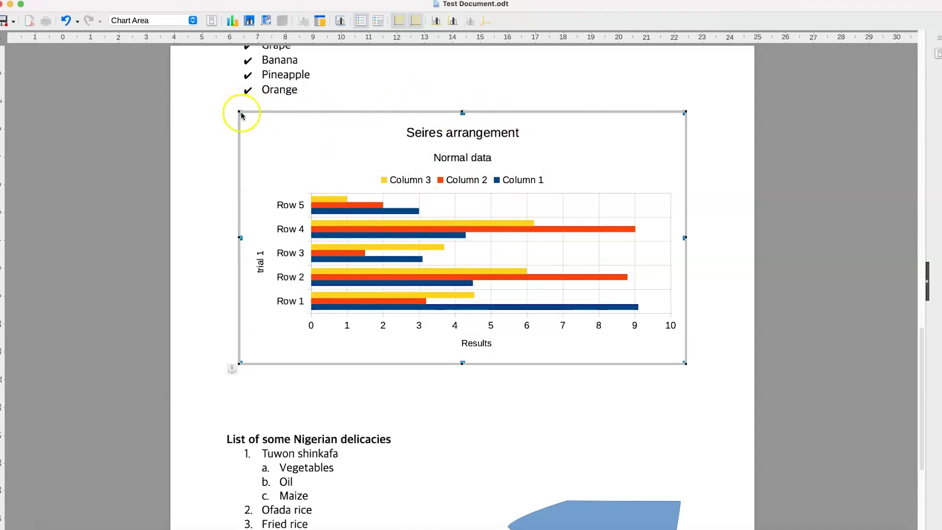
{"action": "left_click_drag", "start_coordinate": [269, 141], "coordinate": [284, 153]}
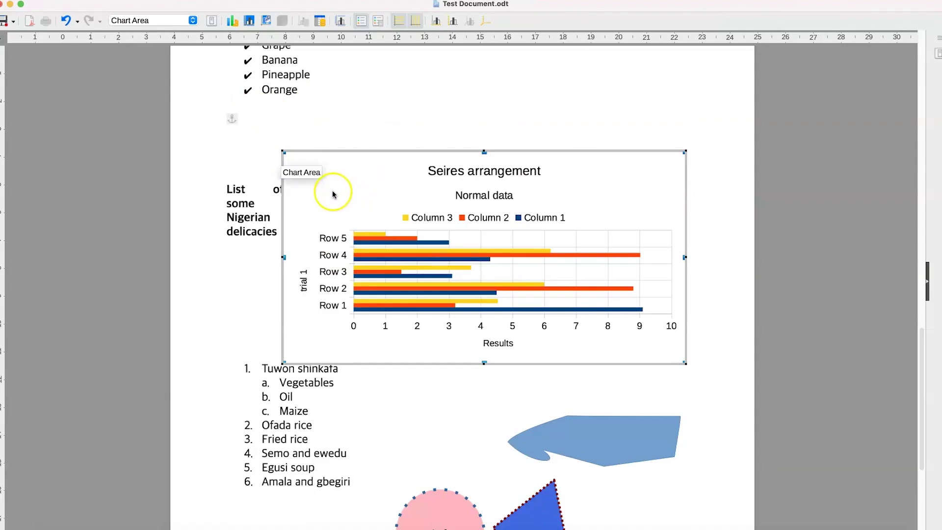
- Review the list of selectable chart elements and leave chart editing with the chart selected in the document
{"action": "left_click", "coordinate": [193, 20]}
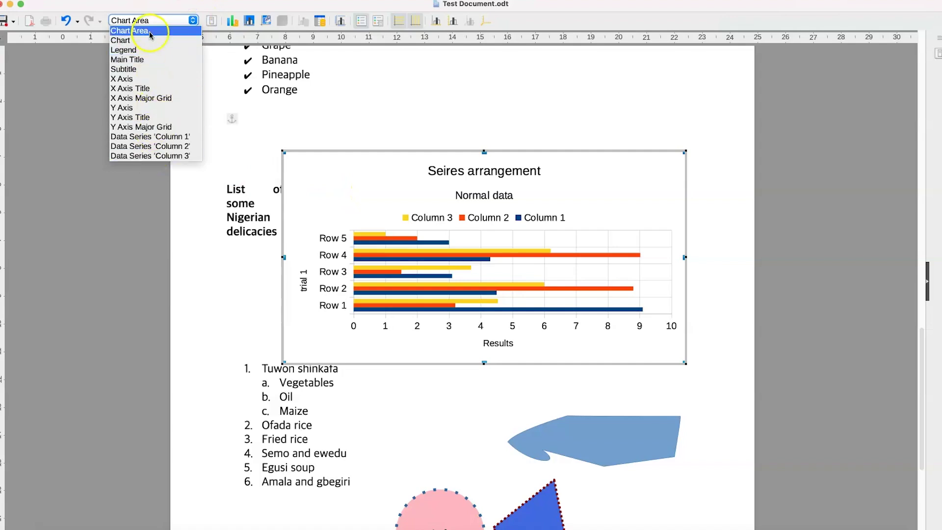
{"action": "left_click", "coordinate": [423, 116]}
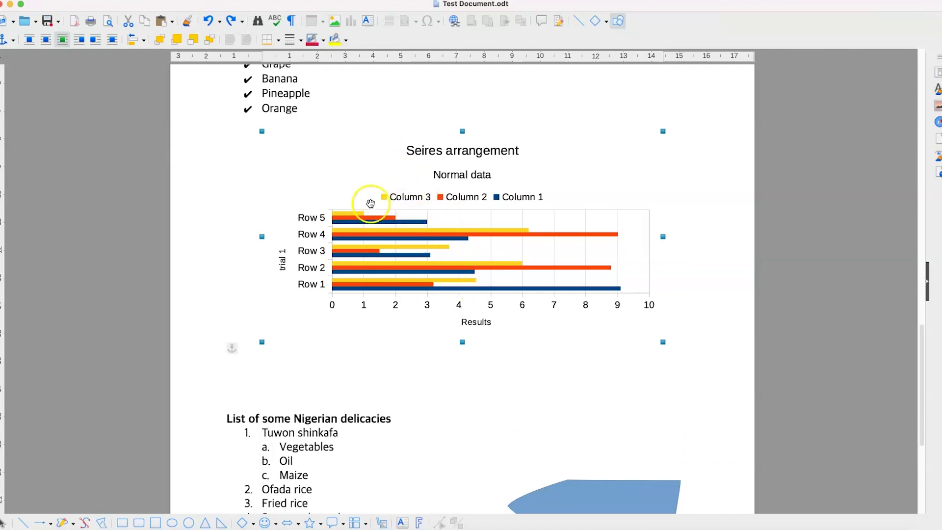
{"action": "left_click", "coordinate": [425, 222]}
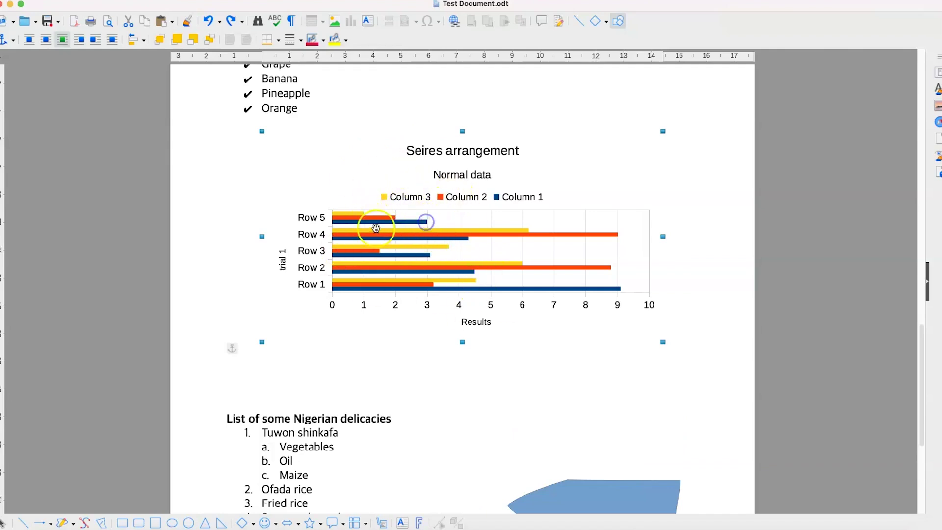
- Try the chart with text wrapping off, set it to wrap through, and move it down over the Nigerian delicacies list
{"action": "left_click", "coordinate": [30, 41]}
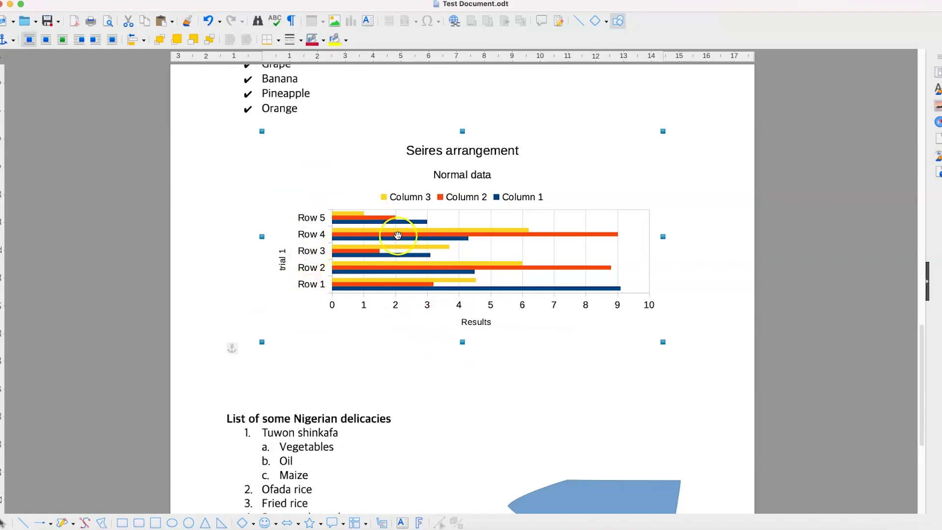
{"action": "left_click", "coordinate": [110, 41]}
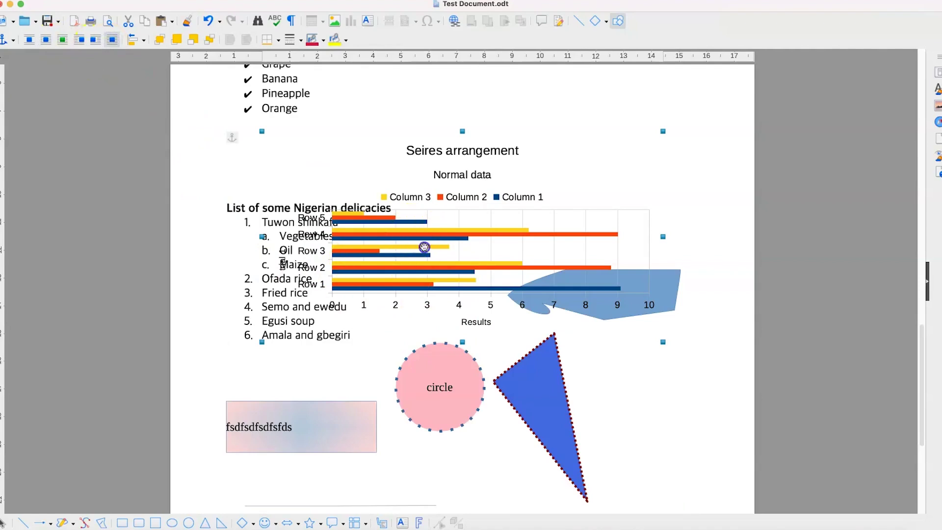
{"action": "left_click_drag", "start_coordinate": [423, 246], "coordinate": [385, 290]}
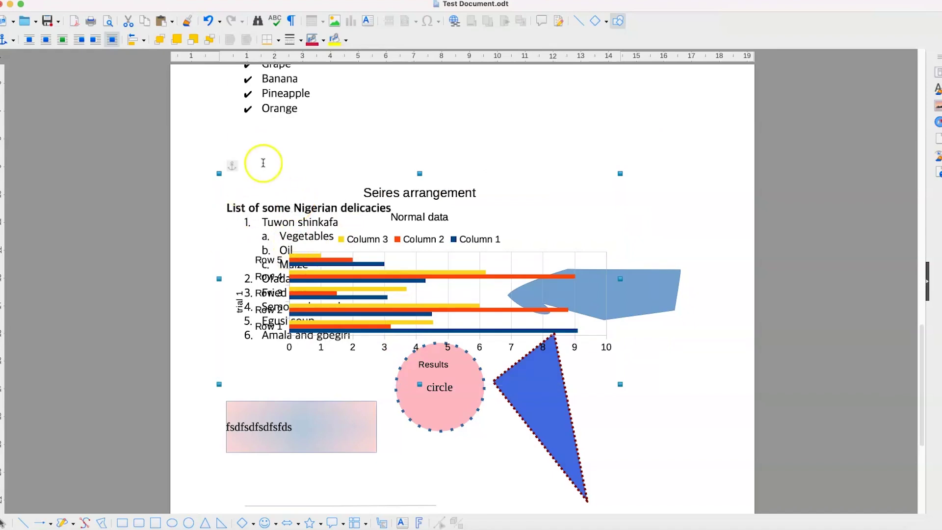
- Turn off text wrapping for the chart so the delicacies list moves below it, and deselect the chart
{"action": "left_click", "coordinate": [30, 42]}
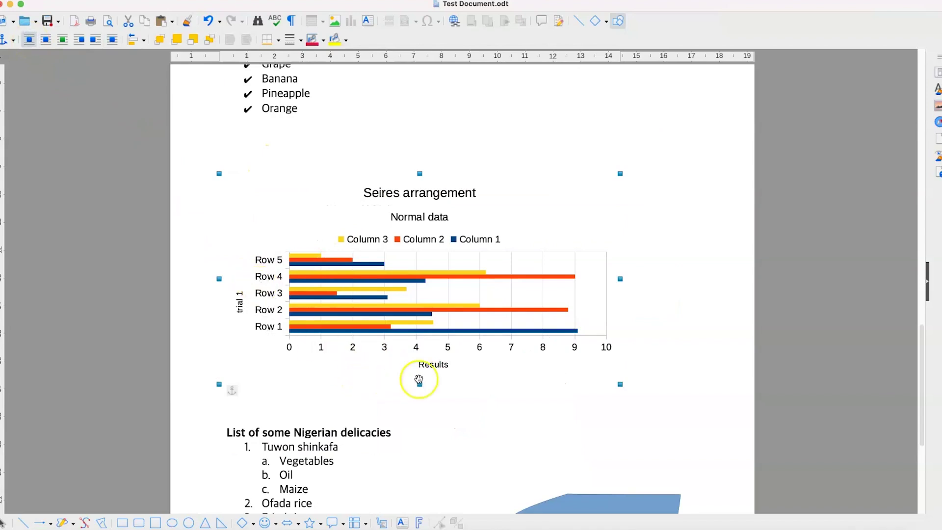
{"action": "left_click", "coordinate": [678, 311]}
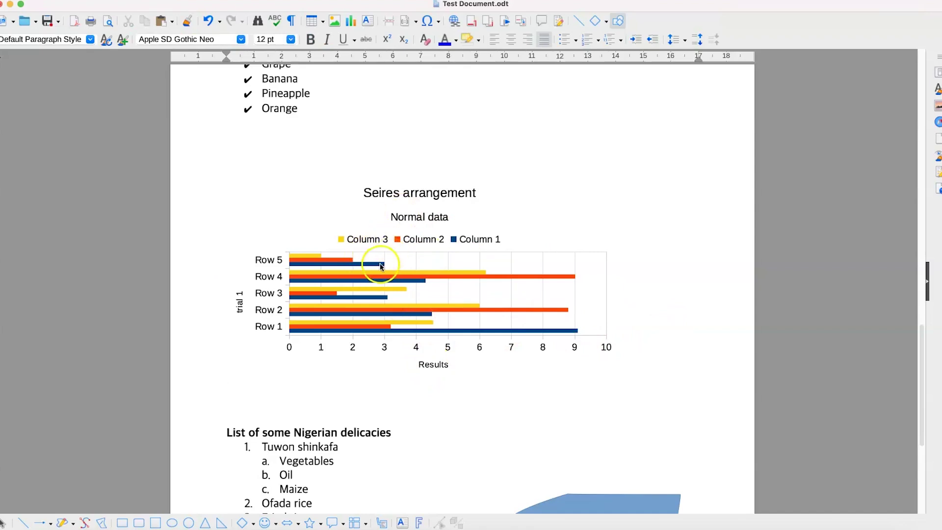
- Enter chart editing to view its formatting tools, and return to the document with the chart selected
{"action": "left_click", "coordinate": [376, 239]}
{"action": "double_click", "coordinate": [376, 239]}
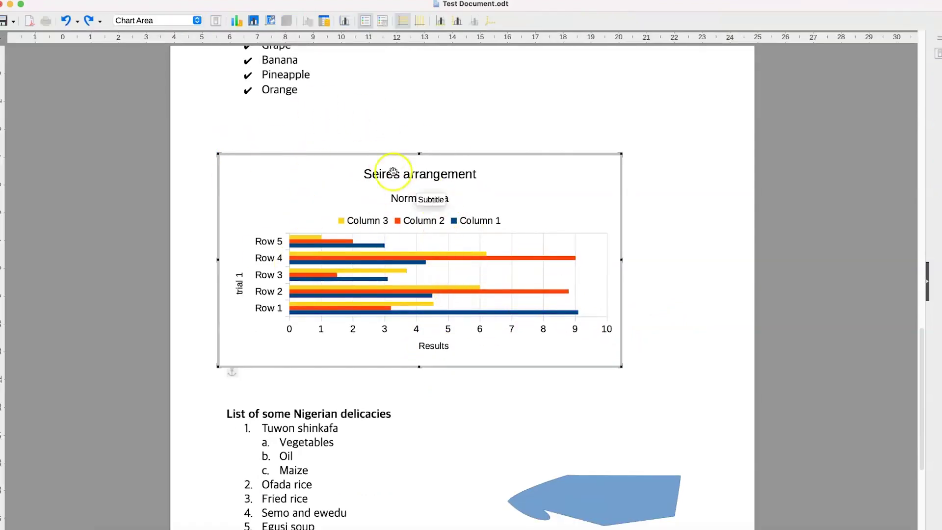
{"action": "key", "text": "Escape"}
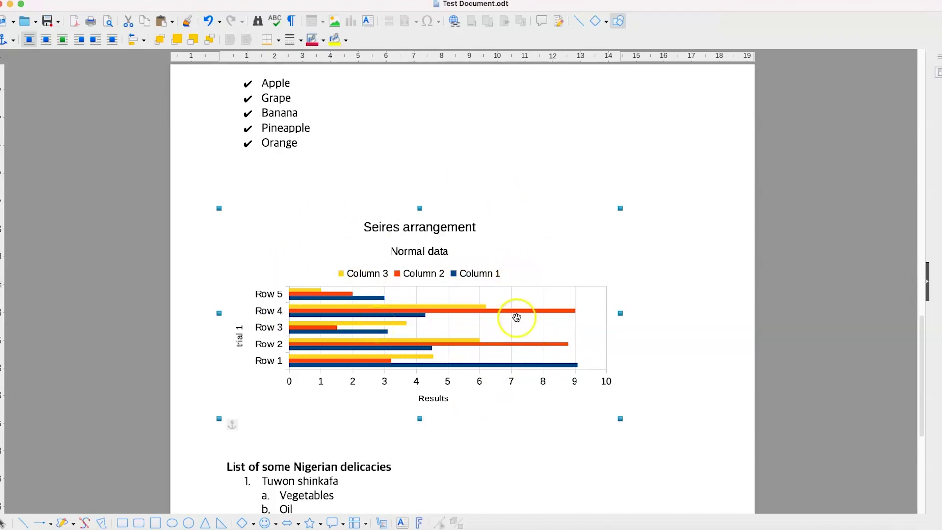
{"action": "double_click", "coordinate": [520, 300]}
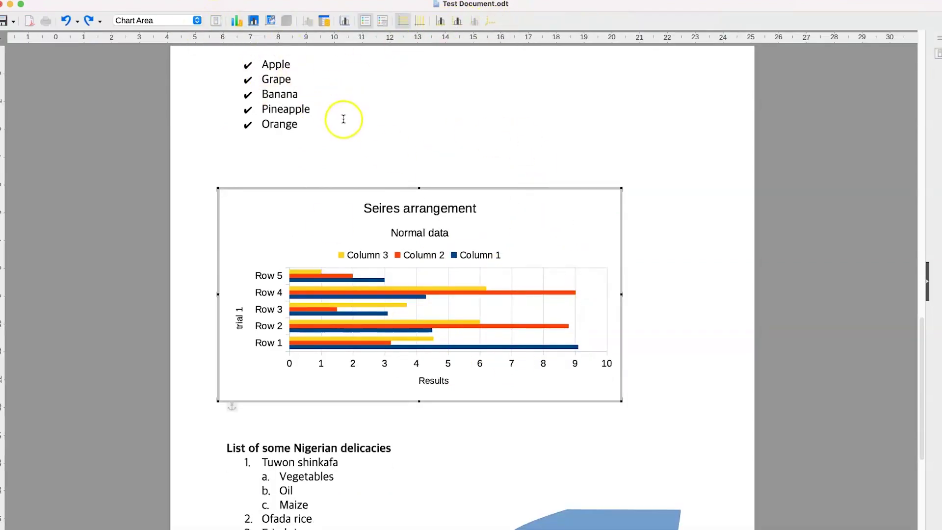
{"action": "left_click", "coordinate": [646, 226]}
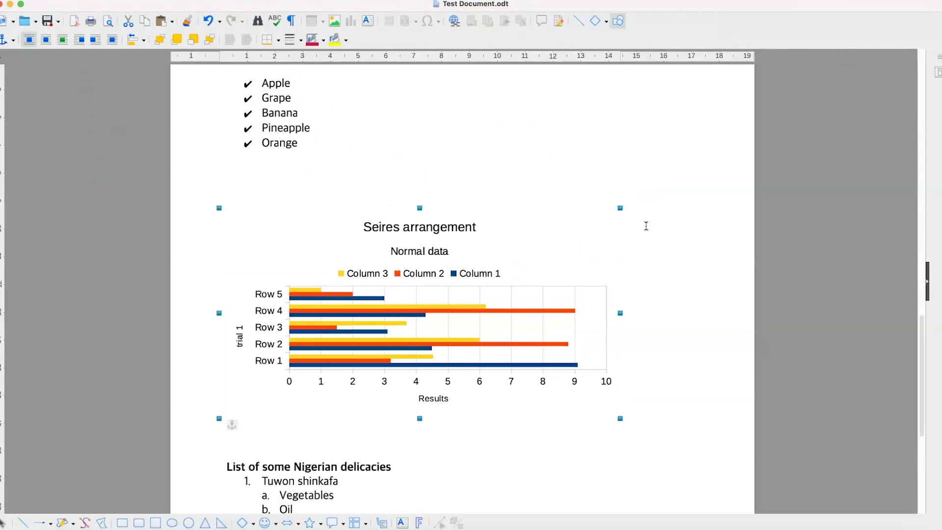